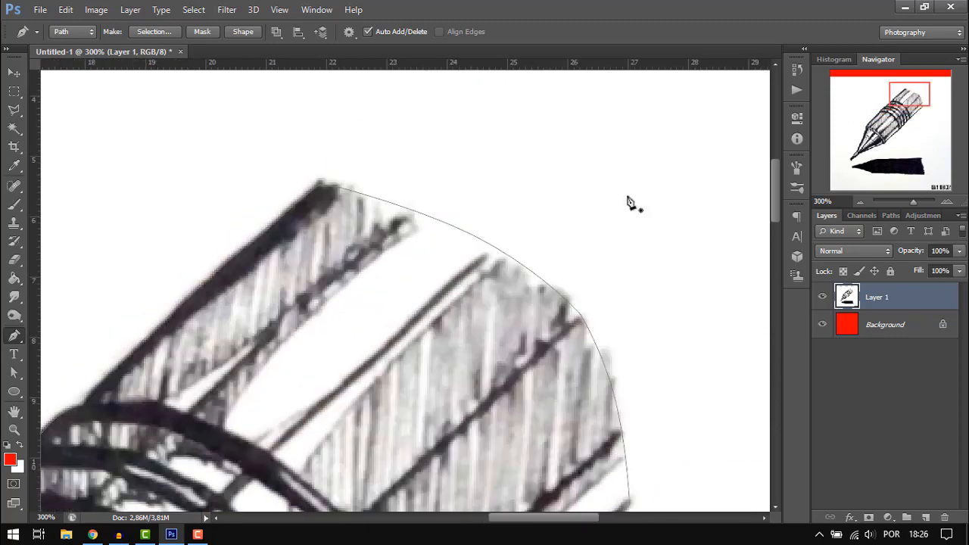
Step: Convert the finished pencil path into a new anti-aliased selection with a 0-pixel feather radius
left_click(860, 202)
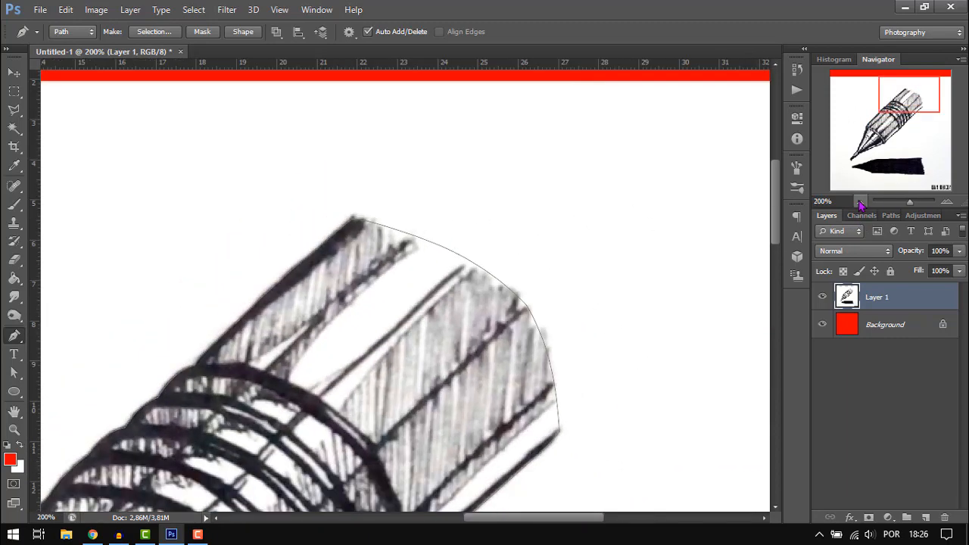
left_click(860, 201)
left_click_drag(901, 125, 894, 161)
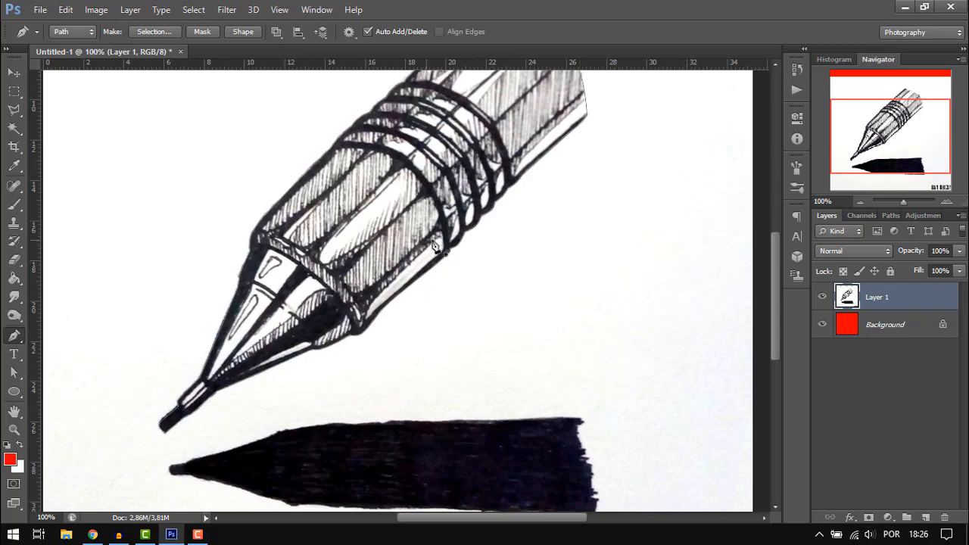
right_click(343, 256)
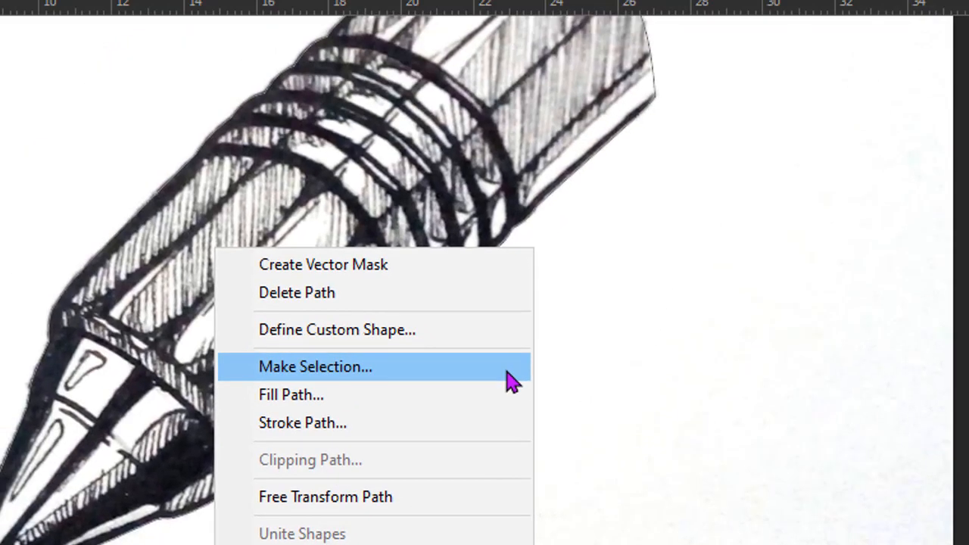
left_click(532, 276)
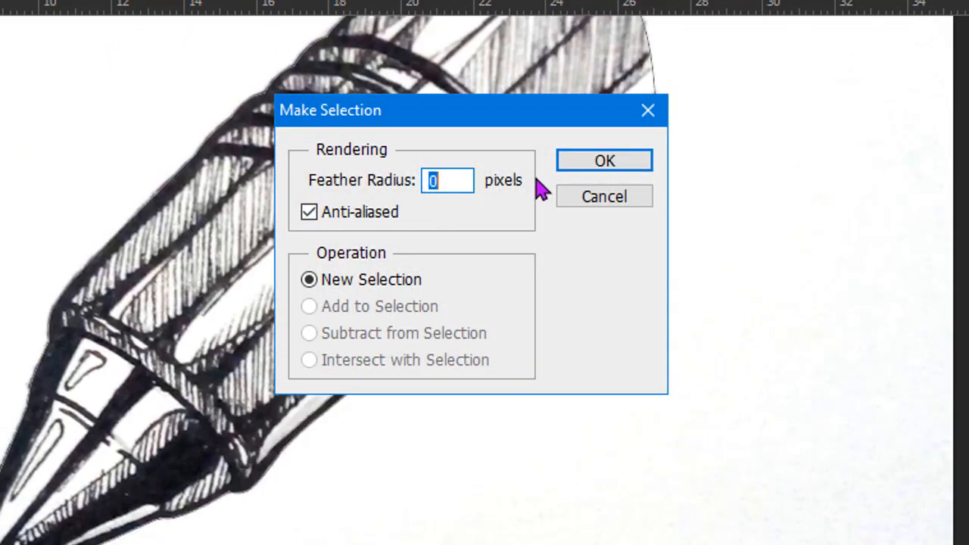
key("Return")
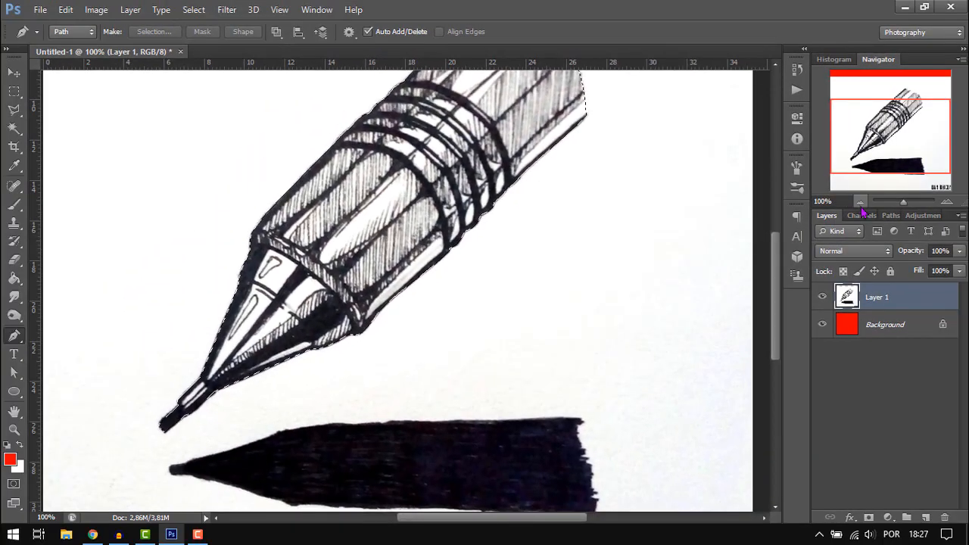
Step: Copy the selected pencil onto its own new layer and hide the original drawing on Layer 1
left_click(860, 203)
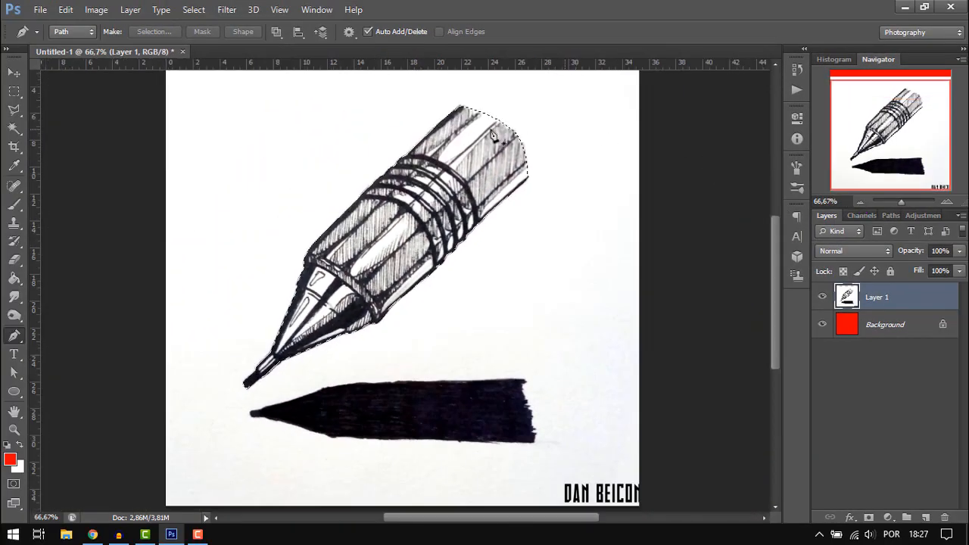
left_click(15, 95)
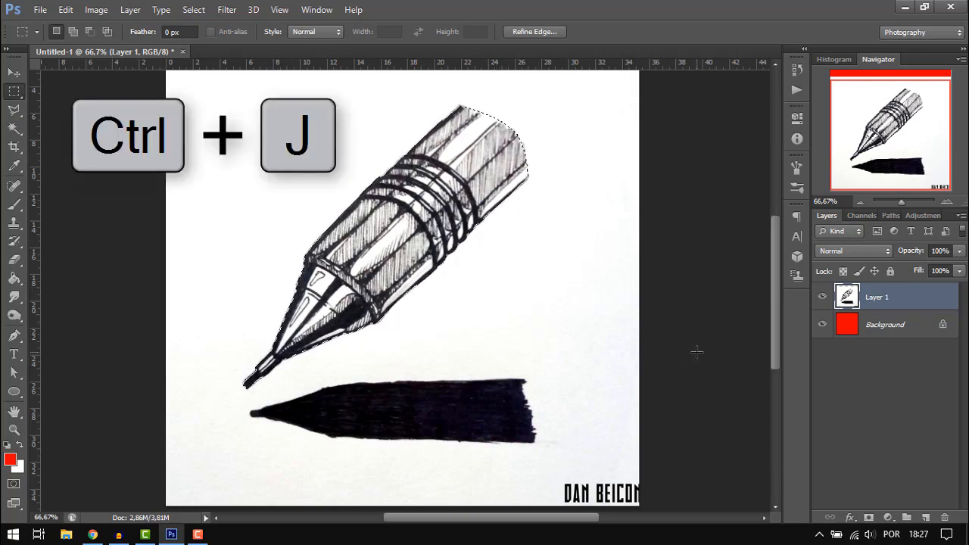
key("ctrl+j")
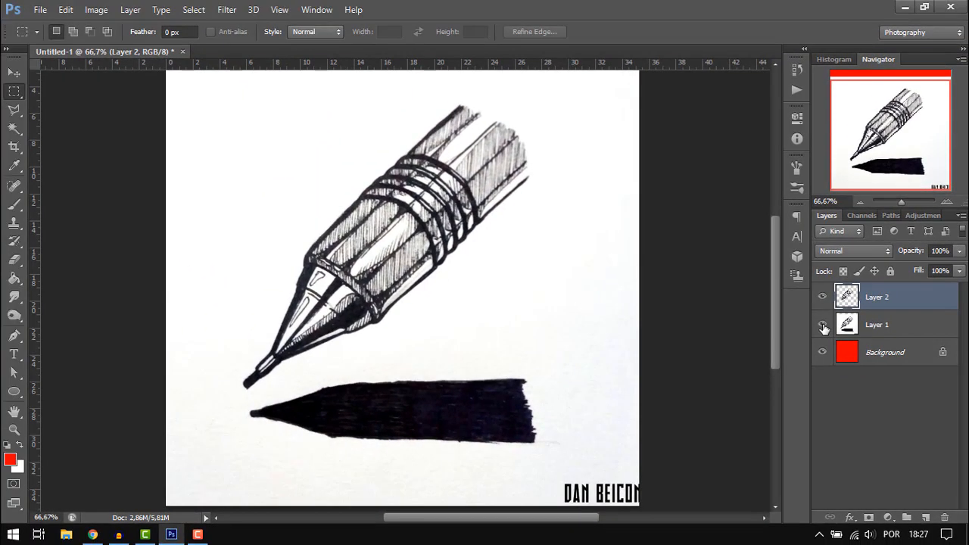
left_click(823, 325)
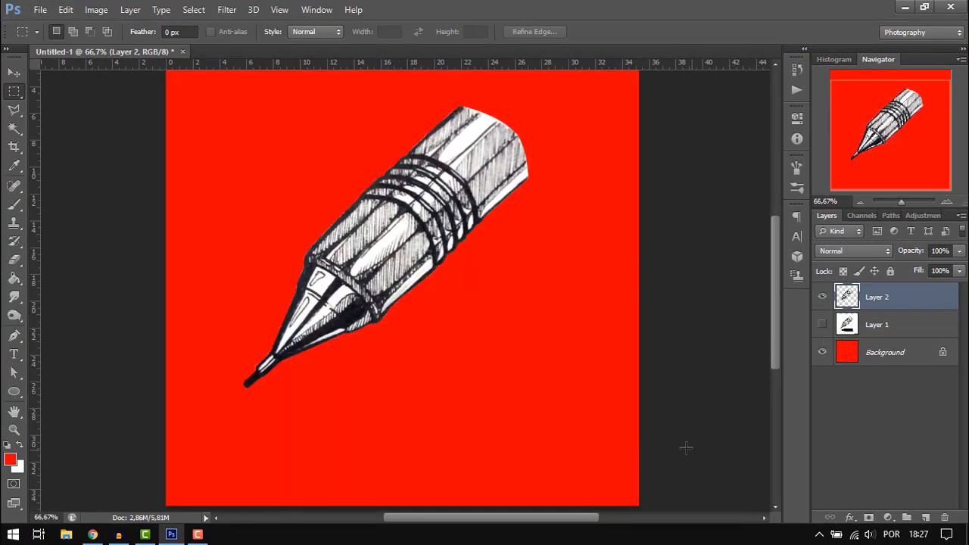
Step: Examine the edges of the pencil cut-out up close against the red background
left_click(947, 202)
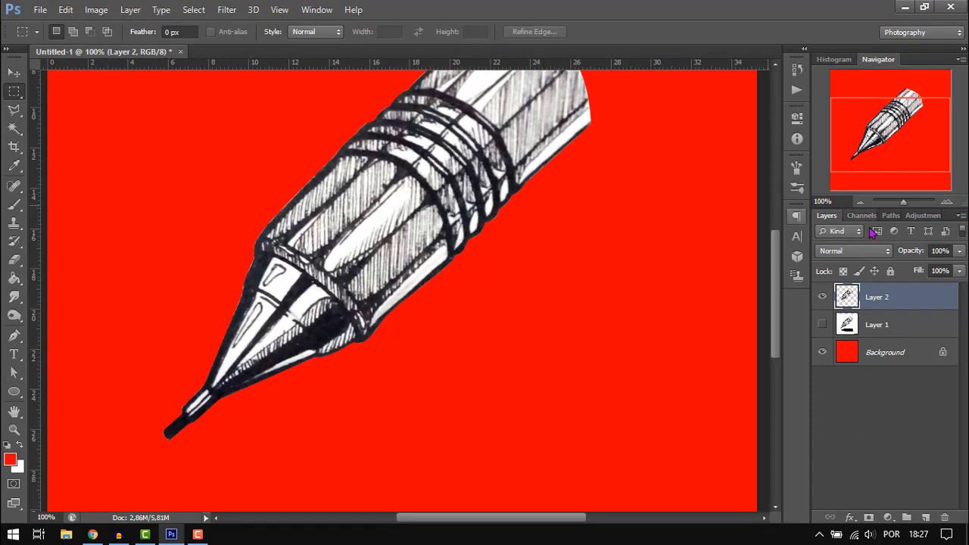
left_click_drag(948, 208, 947, 208)
left_click(948, 202)
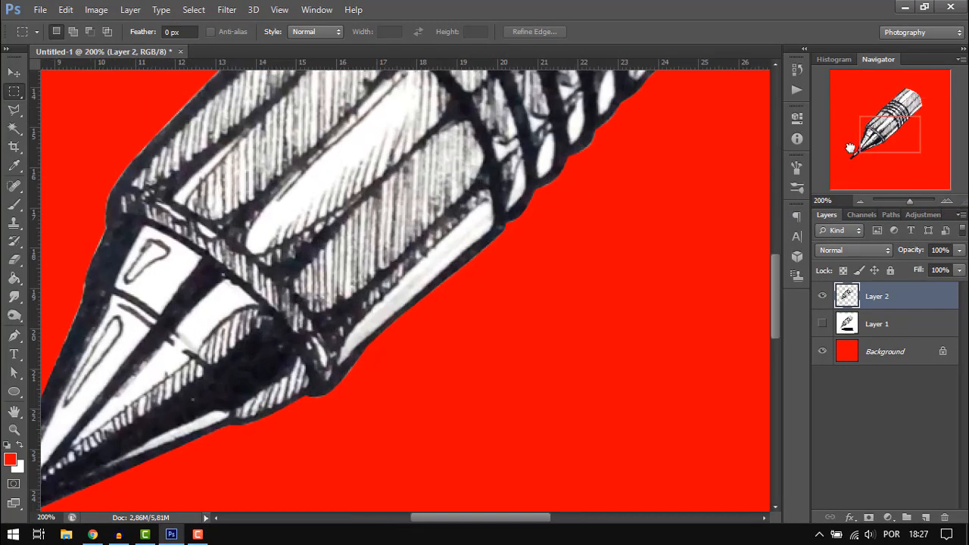
left_click(850, 145)
scroll(418, 307, "up", 5)
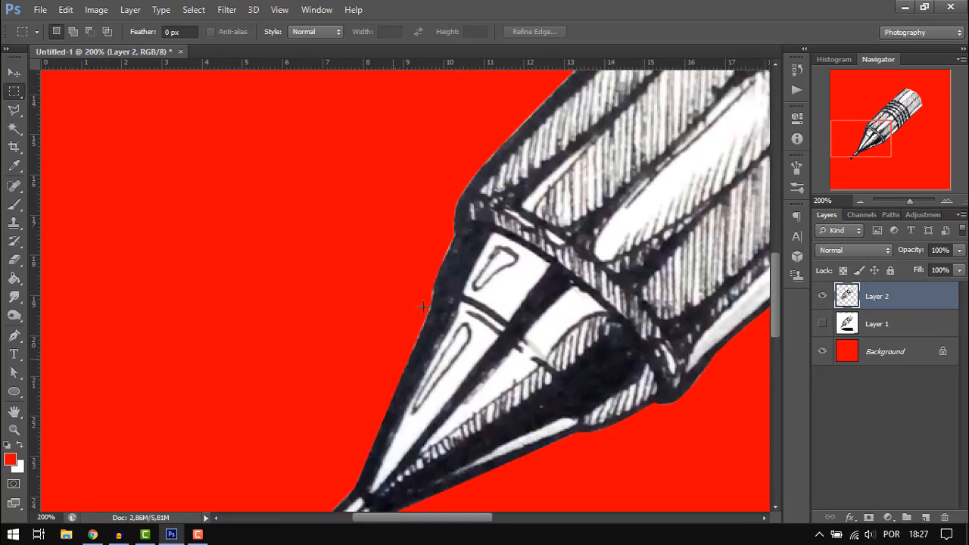
mouse_move(864, 127)
left_mouse_down()
mouse_move(885, 105)
mouse_move(880, 89)
mouse_move(838, 147)
mouse_move(896, 111)
mouse_move(896, 90)
left_mouse_up()
left_click(860, 200)
left_click(860, 200)
left_click(860, 200)
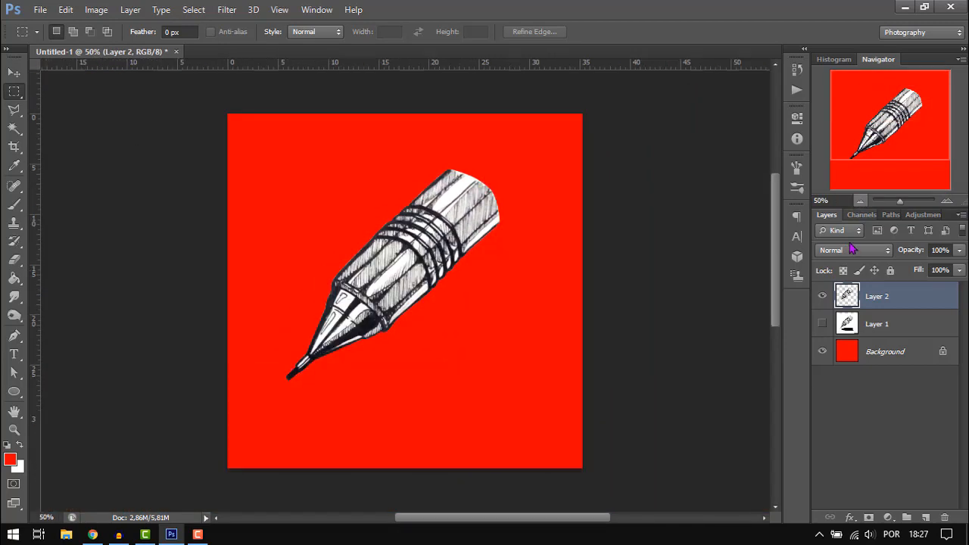
Step: Compare the cut-out with the original drawing, show Layer 1, hide the pencil cut-out layer, and make Layer 1 active
left_click(823, 324)
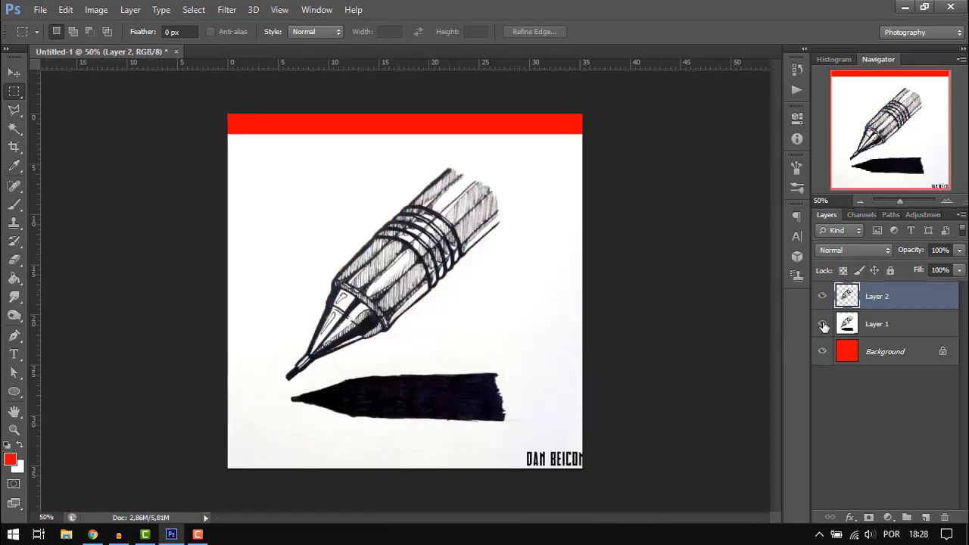
left_click(822, 324)
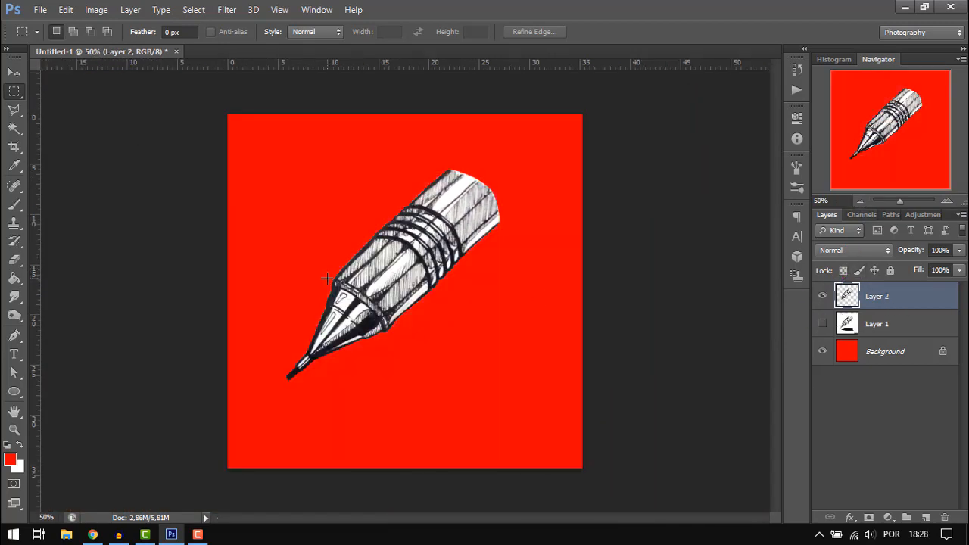
left_click(822, 326)
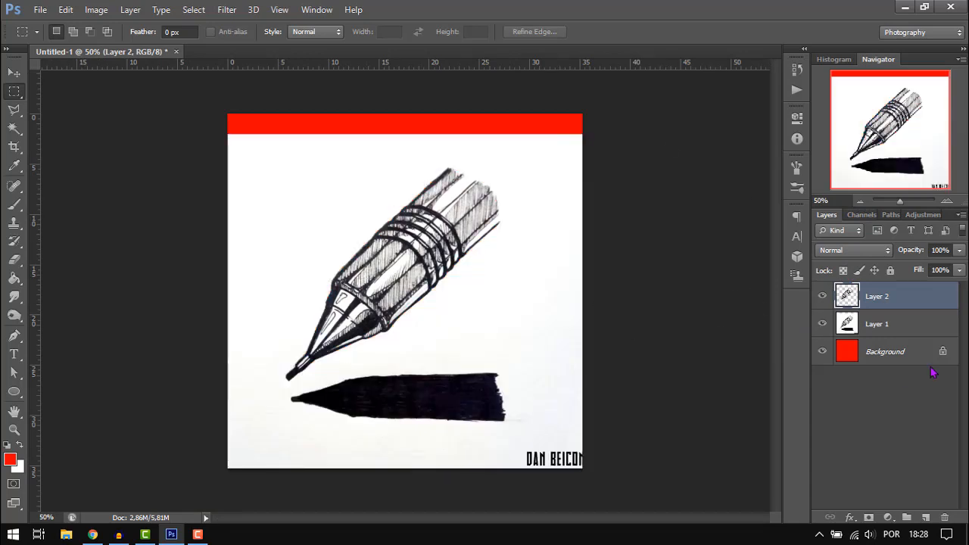
left_click(822, 325)
left_click(821, 325)
left_click(823, 296)
left_click(878, 325)
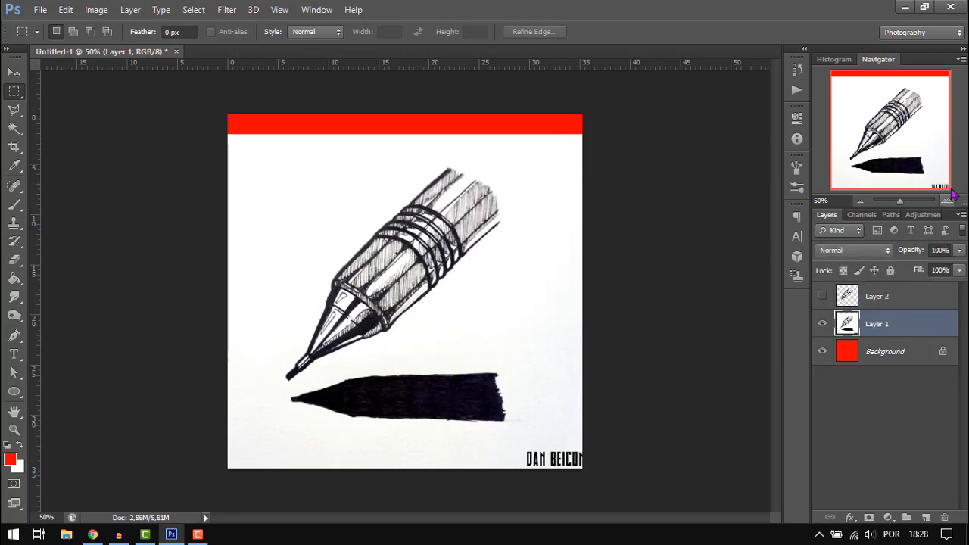
Step: Trace the upper edge of the black shadow with the Pen tool, from its ragged end toward the pointed tip
left_click(946, 200)
left_click(946, 201)
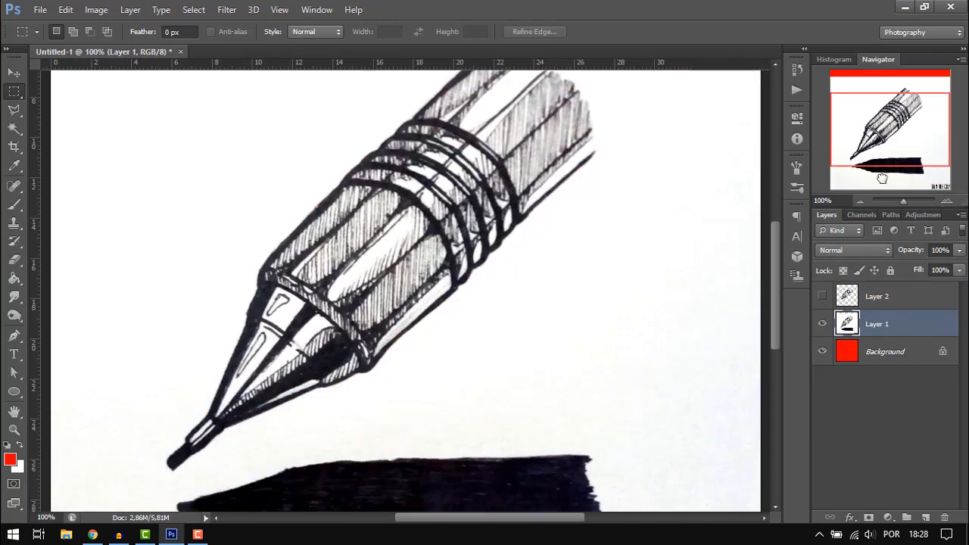
left_click_drag(901, 163, 883, 182)
left_click(14, 336)
left_click(946, 201)
mouse_move(536, 519)
left_mouse_down()
mouse_move(616, 519)
mouse_move(492, 518)
left_mouse_up()
left_click(387, 358)
left_click(346, 383)
left_click_drag(506, 375, 497, 368)
scroll(144, 380, "down", 2)
left_click(143, 378)
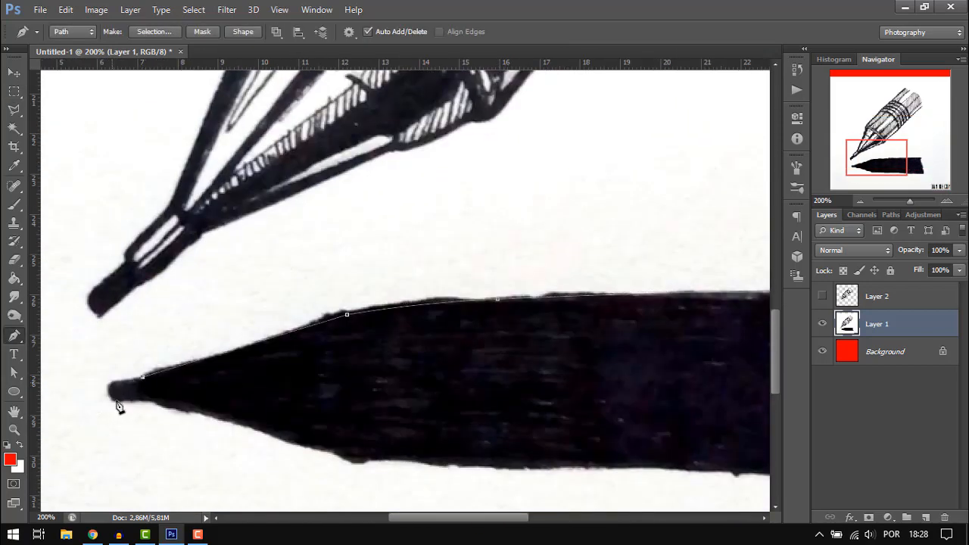
Step: Continue the path around the shadow's tip and along its lower edge to the lower corner of the ragged end
left_click_drag(112, 389, 115, 399)
left_click(348, 459)
left_click_drag(246, 433, 258, 429)
left_click_drag(423, 519, 461, 520)
left_click(174, 459)
left_click(156, 458)
left_click(764, 477)
left_click_drag(764, 477, 556, 450)
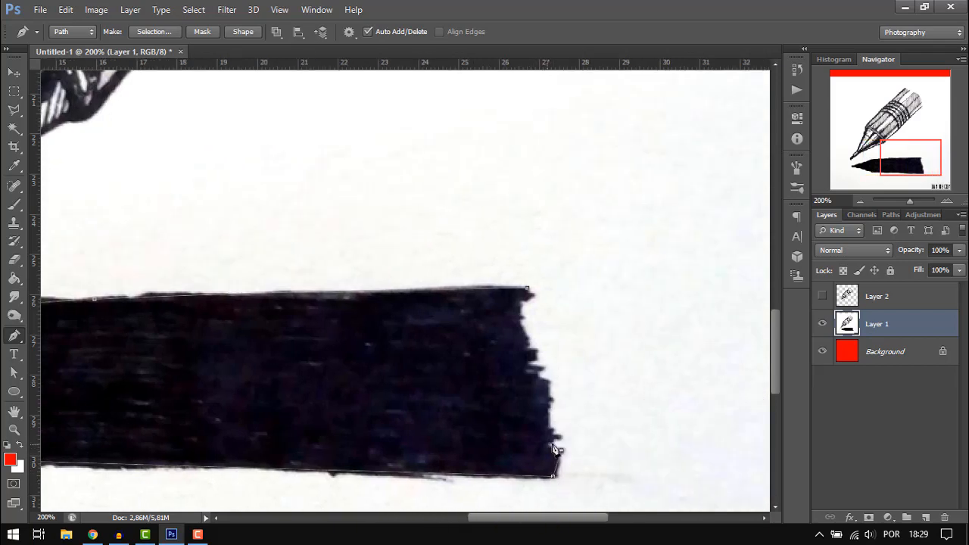
Step: Follow the jagged end of the shadow with closely spaced anchor points and close the path
left_click(550, 379)
left_click(527, 374)
left_click(537, 361)
left_click(537, 350)
left_click(533, 294)
mouse_move(597, 519)
left_mouse_down()
mouse_move(557, 520)
mouse_move(585, 522)
left_mouse_up()
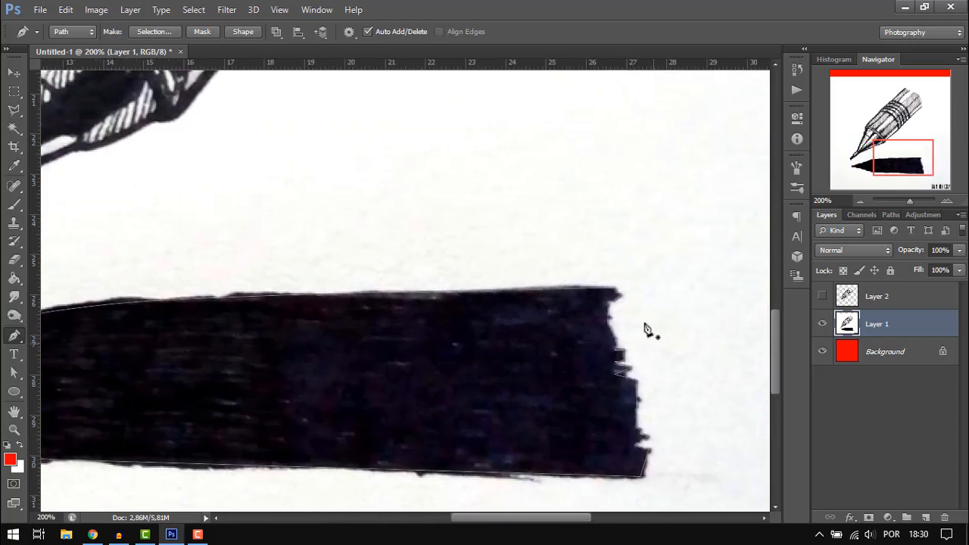
Step: Turn the shadow path into a new selection with a 0-pixel feather radius and copy it onto a new layer
right_click(521, 331)
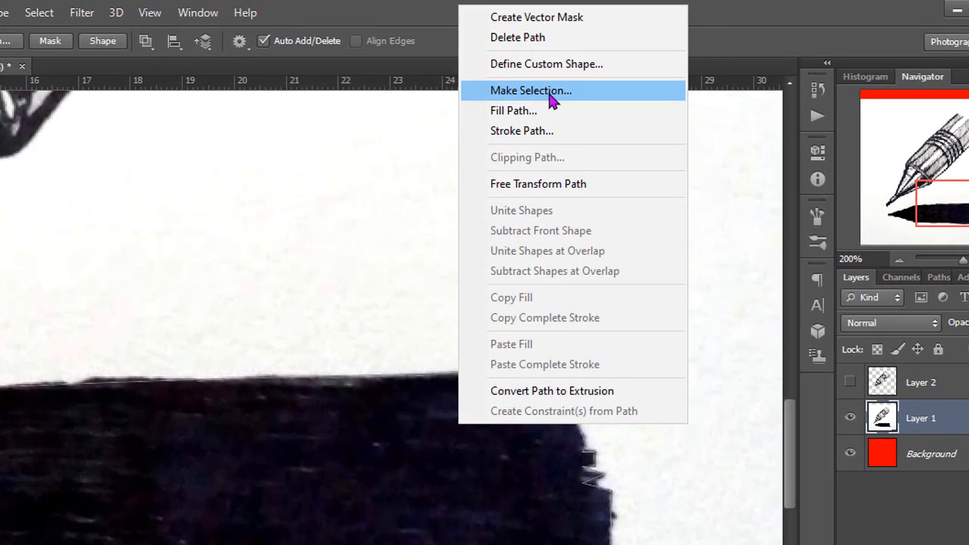
left_click(551, 99)
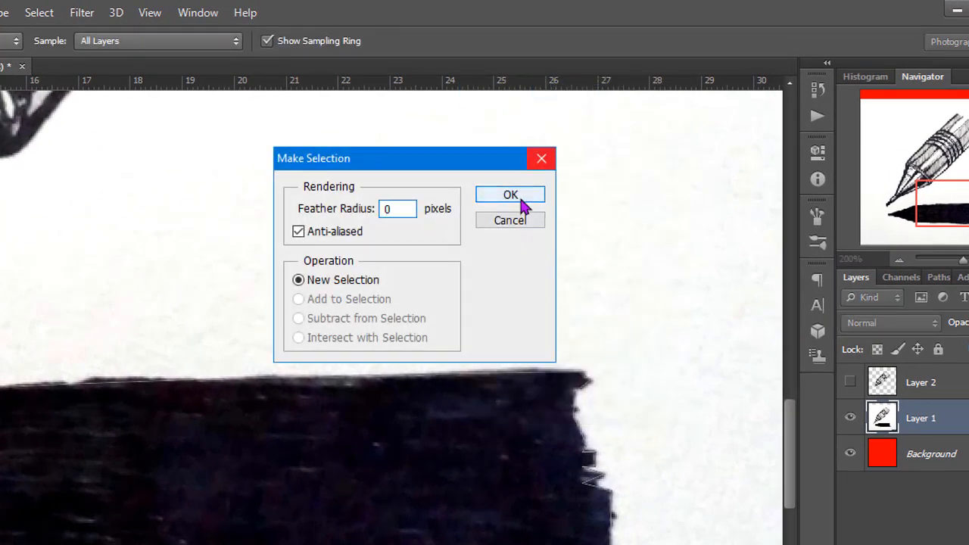
left_click(513, 199)
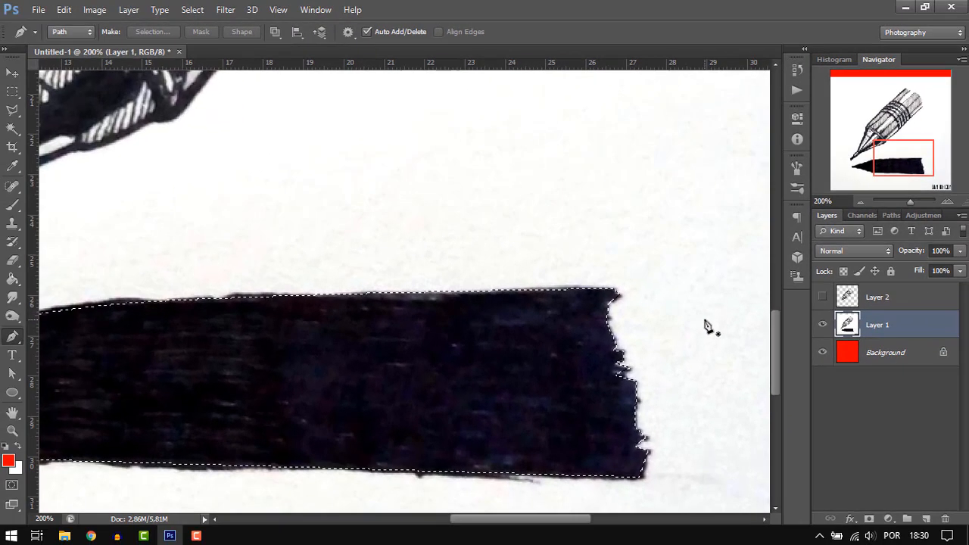
key("ctrl+j")
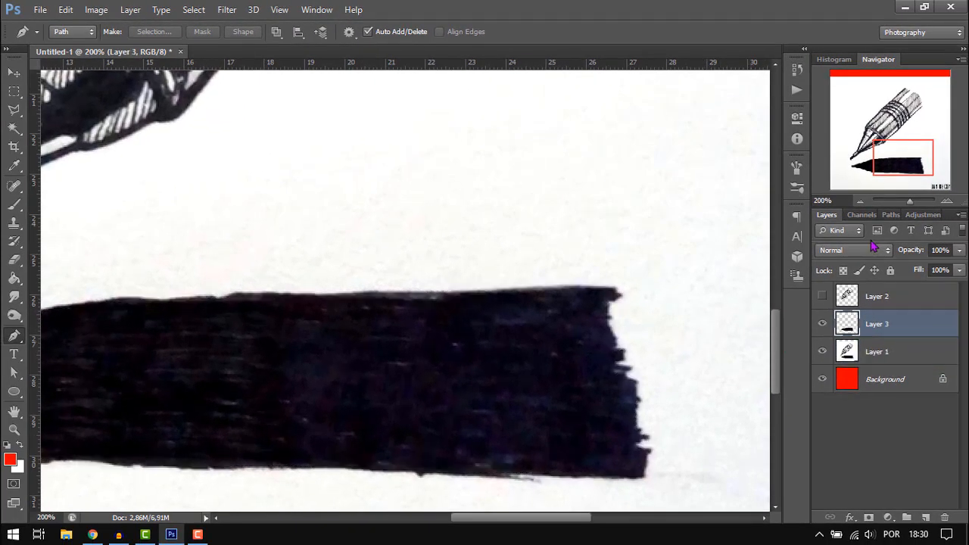
Step: Hide Layer 1 to isolate the shadow cut-out on the red background, and make the shadow layer active
left_click(868, 201)
left_click(868, 200)
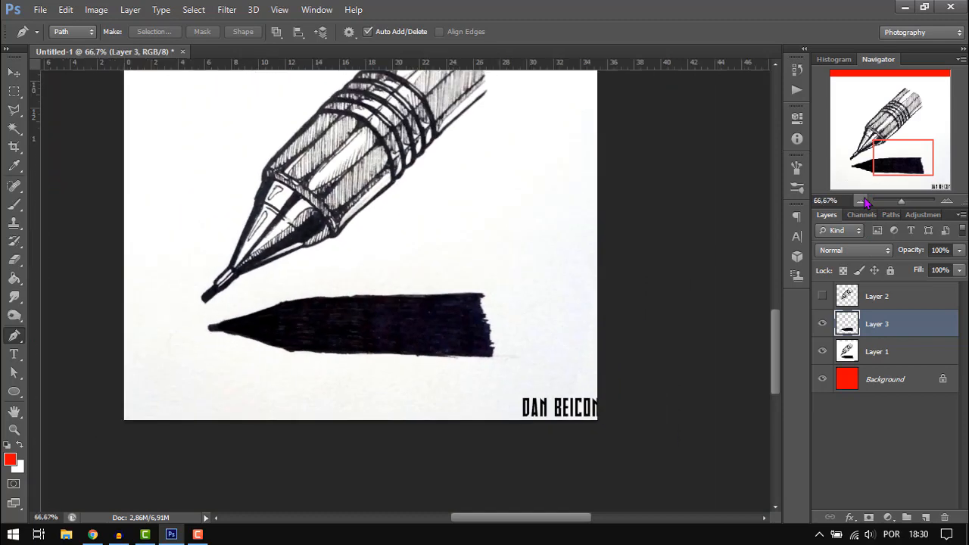
left_click(868, 201)
left_click(823, 352)
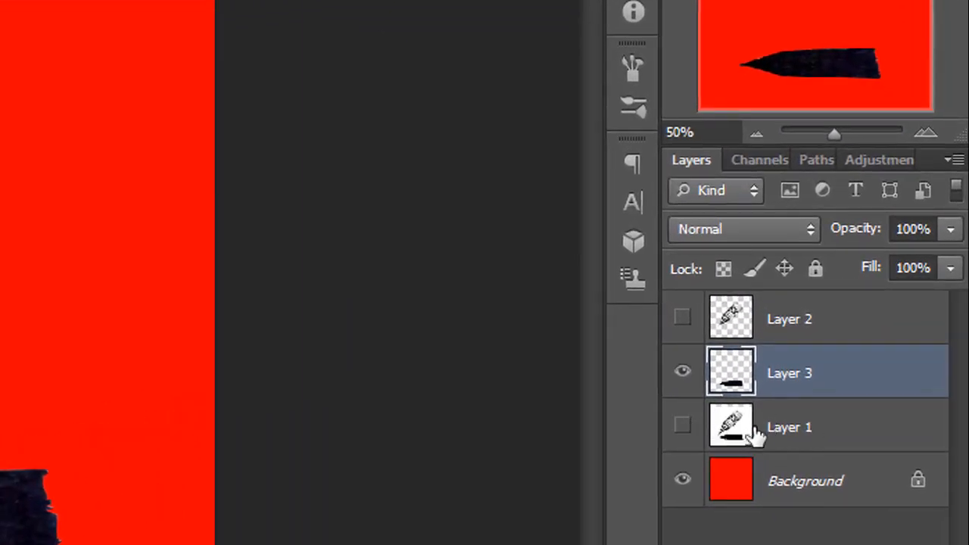
left_click(833, 443)
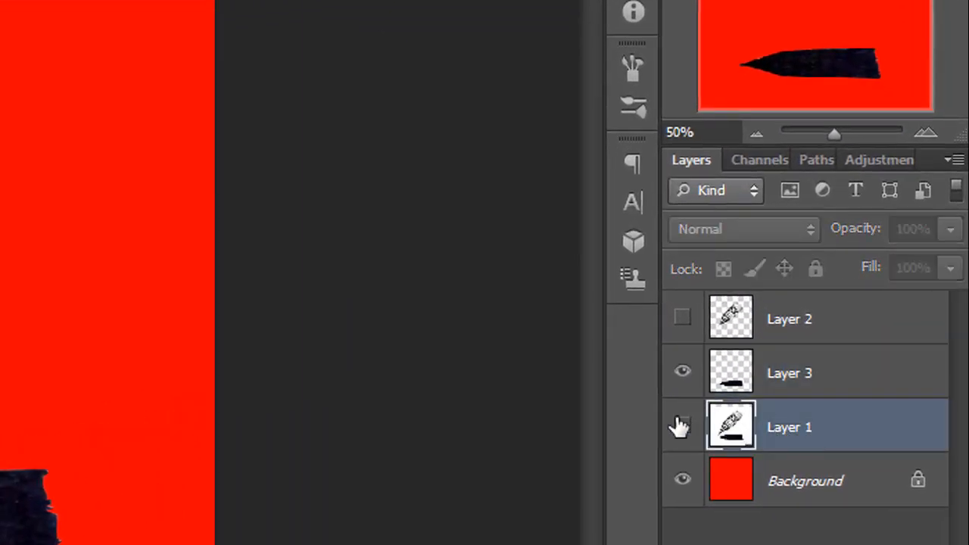
left_click(683, 426)
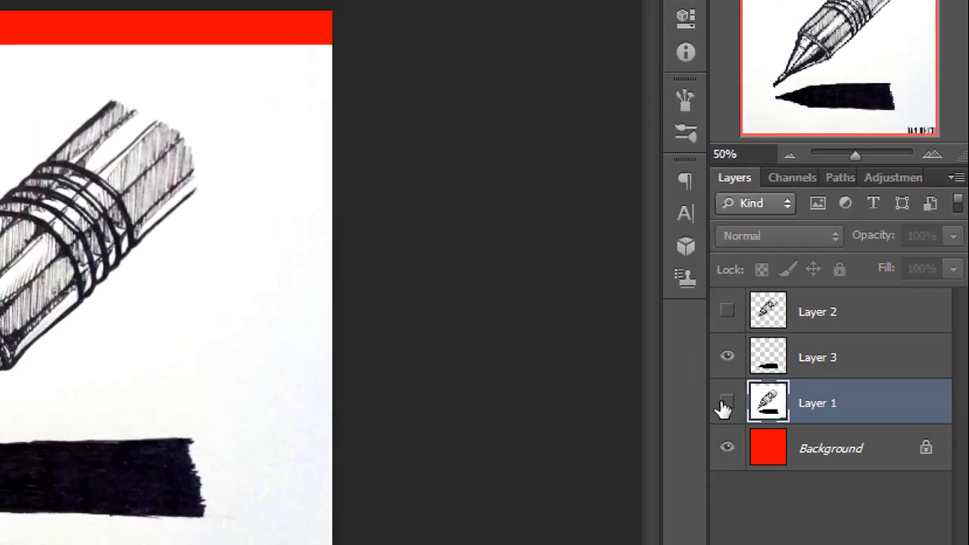
left_click(682, 426)
left_click(900, 321)
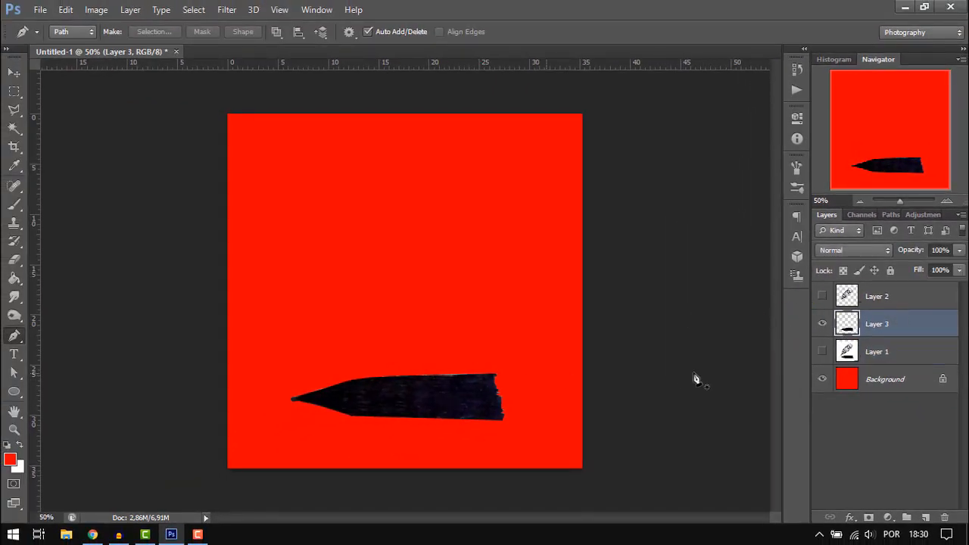
Step: Show the pencil cut-out layer and check each cut-out separately, leaving both the pencil and shadow layers visible
left_click(822, 297)
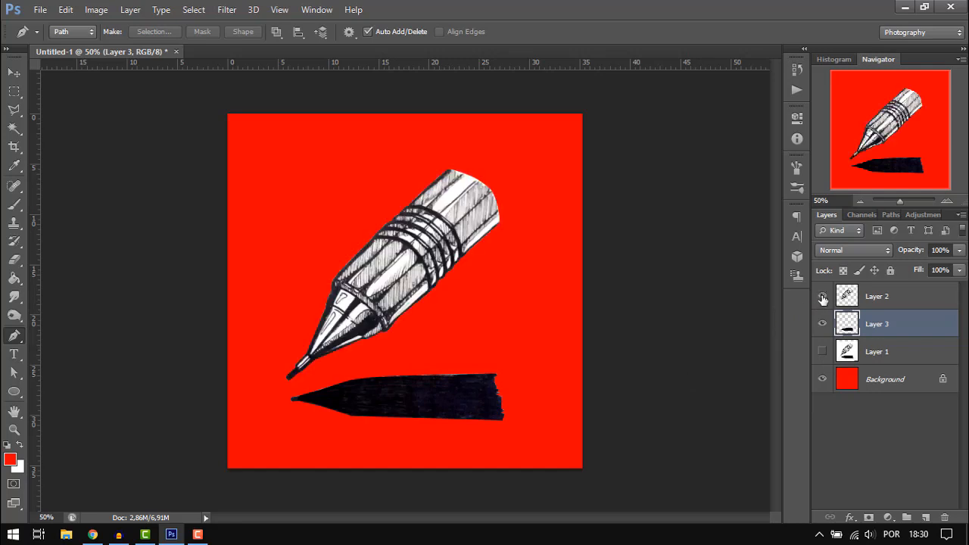
left_click(868, 302)
left_click(822, 297)
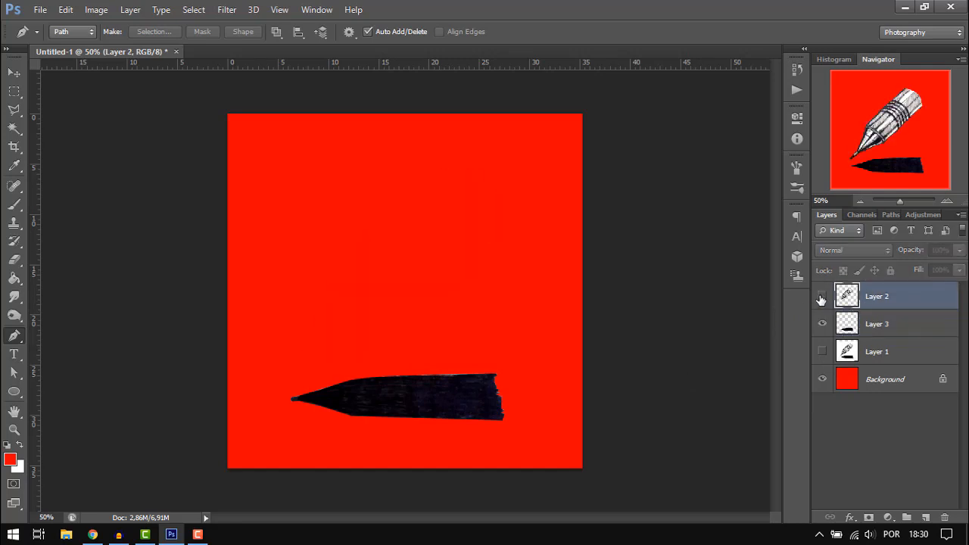
left_click(822, 297)
left_click(822, 324)
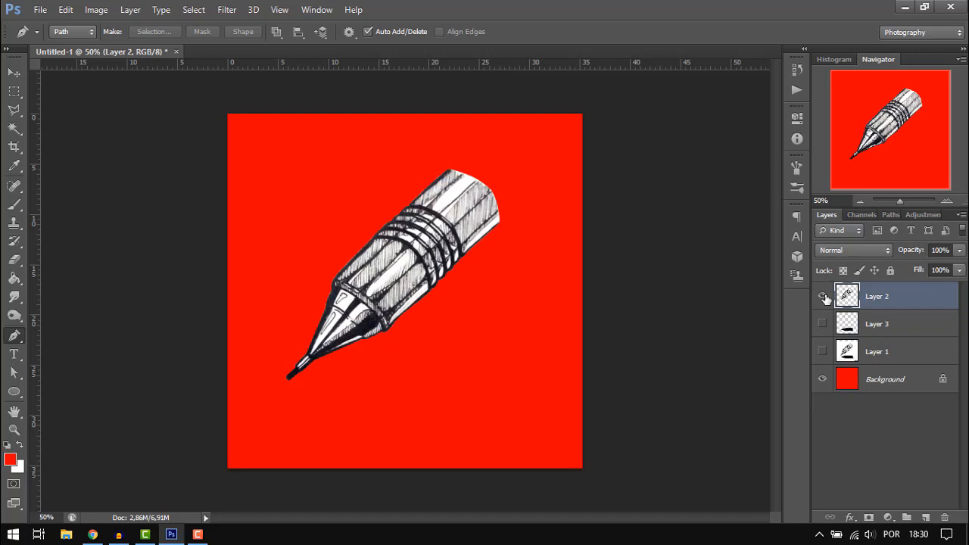
left_click(822, 324)
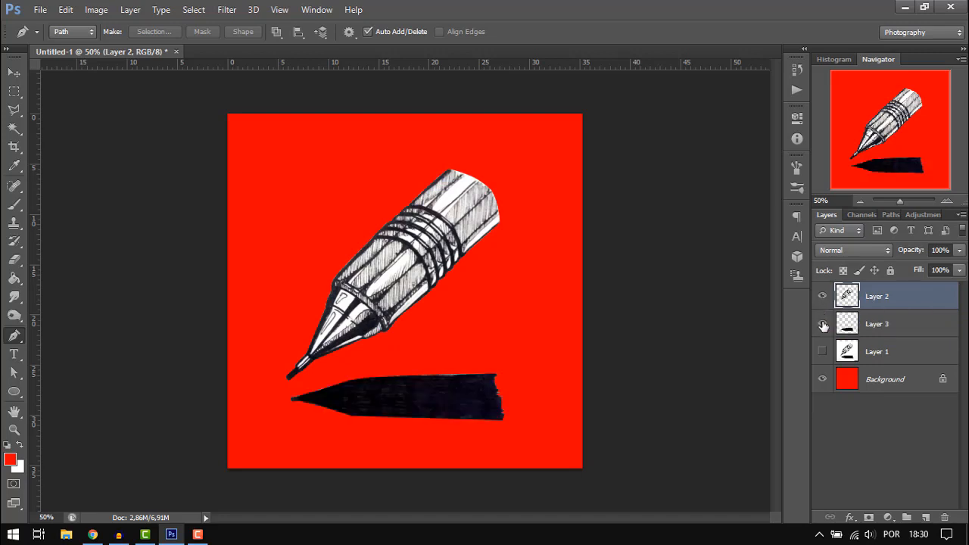
Step: Nudge the shadow on Layer 3 straight up towards the pencil with the Move tool
left_click(14, 72)
left_click(869, 322)
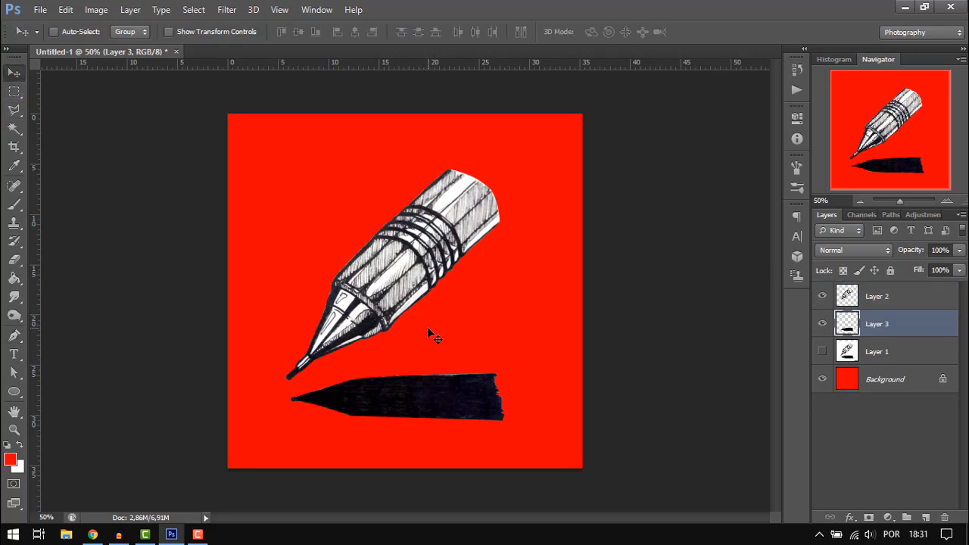
key("Up")
key("Up")
key("Up")
key("Up")
key("Up")
key("Up")
key("Up")
key("Up")
key("Up")
key("Up")
key("Up")
key("Up")
key("Up")
key("Up")
key("Up")
key("Up")
key("Up")
key("Up")
key("Up")
key("Up")
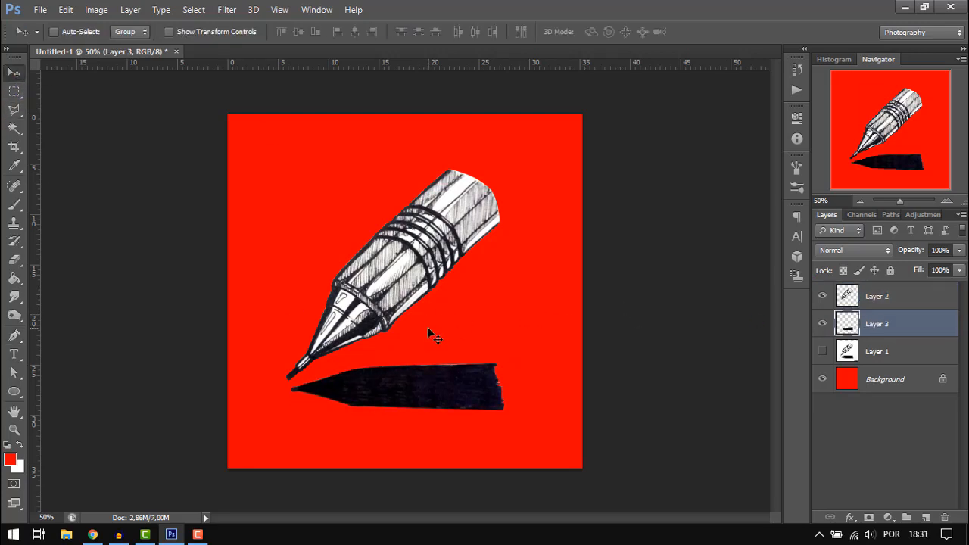
Step: Shift the shadow slightly left and down, and nudge it back up until it sits just beneath the pencil tip
left_click_drag(425, 358, 420, 376)
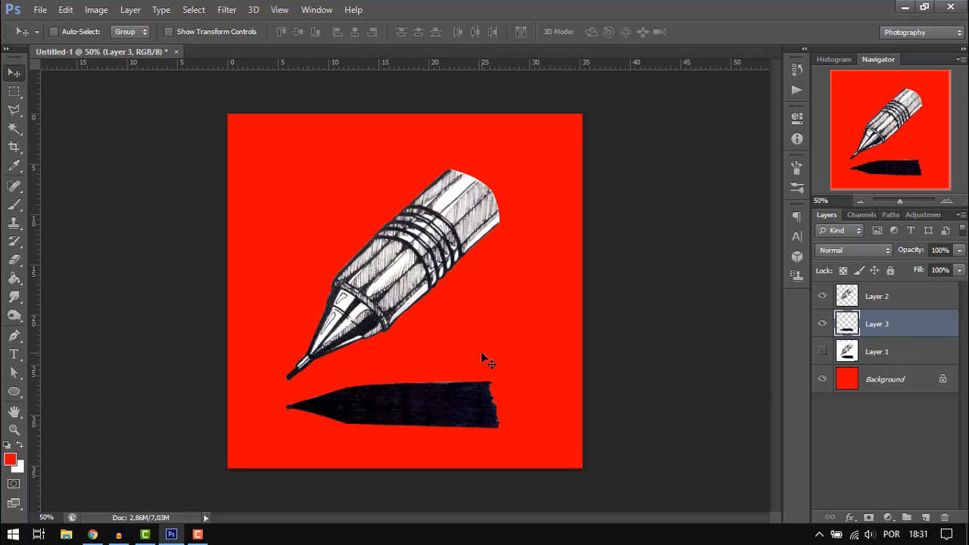
key("Up")
key("Up")
key("Up")
key("Up")
key("Up")
key("Up")
key("Up")
key("Up")
key("Up")
key("Up")
key("Up")
key("Up")
key("Up")
key("Up")
key("Up")
key("Up")
key("Up")
key("Up")
key("Up")
key("Up")
key("Up")
key("Up")
key("Up")
key("Up")
key("Up")
key("Up")
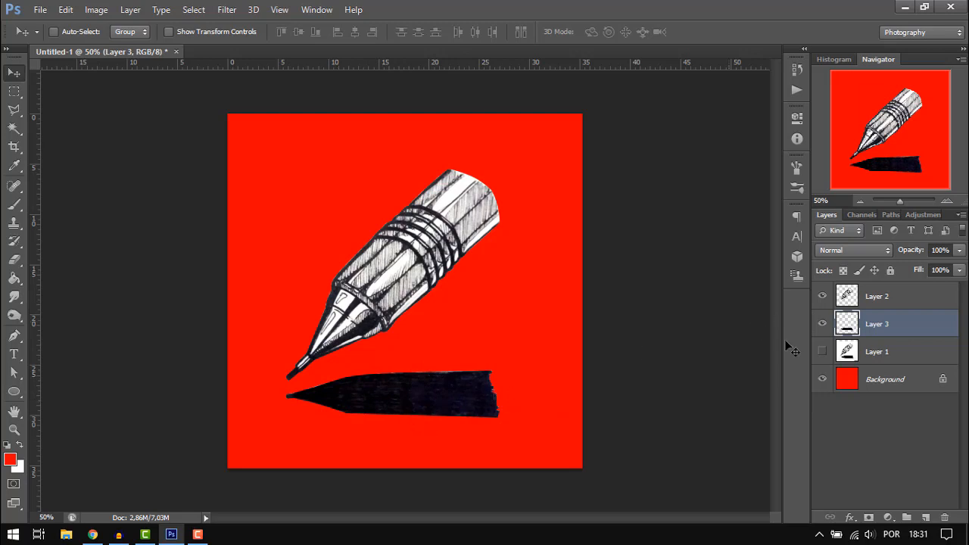
Step: Nudge the pencil on Layer 2 slightly left so its tip lines up with the shadow's tip
left_click(897, 295)
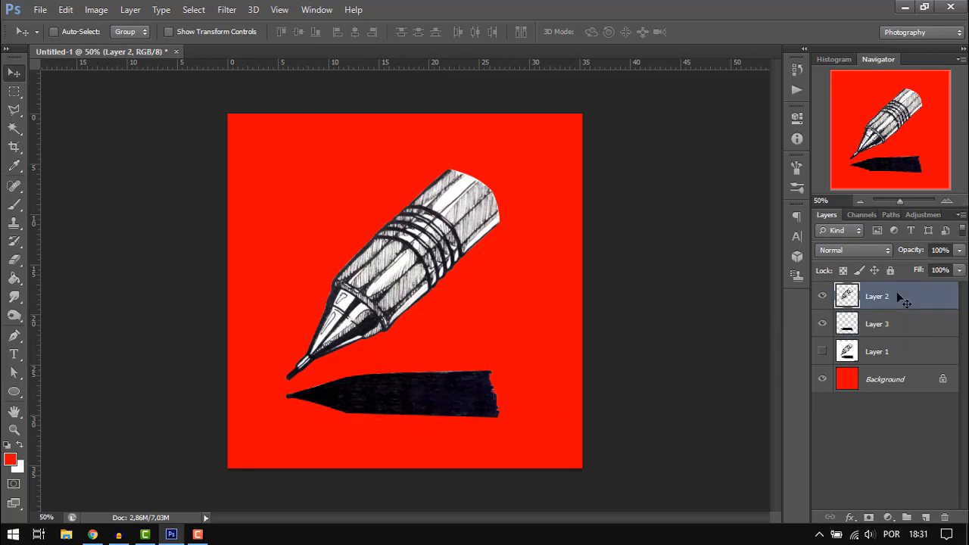
key("Left")
key("Left")
key("Left")
key("Left")
key("Left")
key("Left")
key("Left")
key("Left")
key("Left")
key("Left")
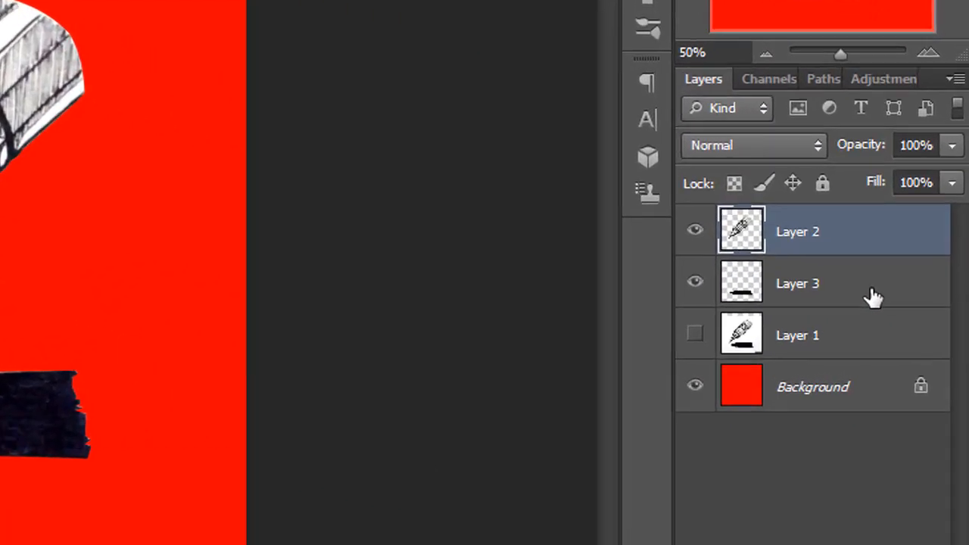
Step: Merge the pencil layer and the shadow layer, Layer 2 and Layer 3, into a single layer
left_click(873, 295)
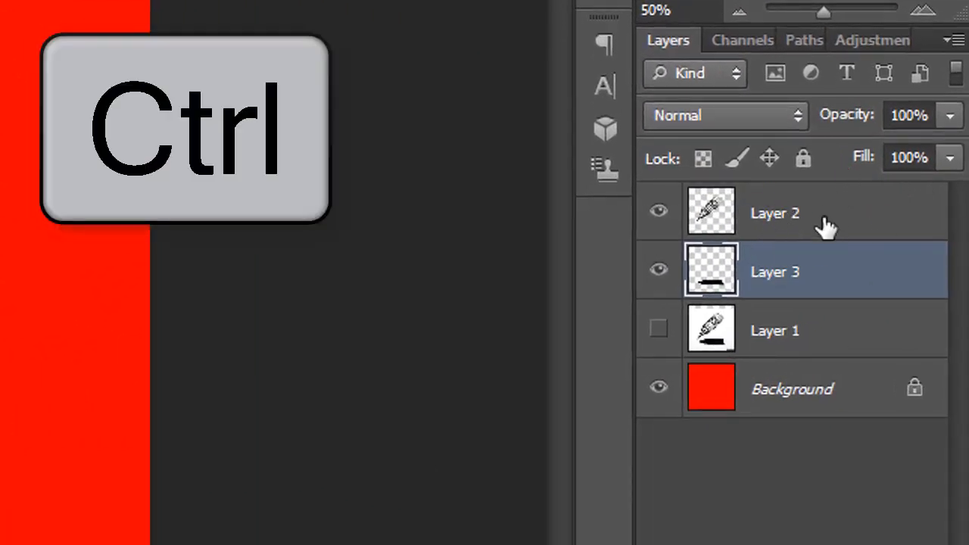
left_click(823, 224, "ctrl")
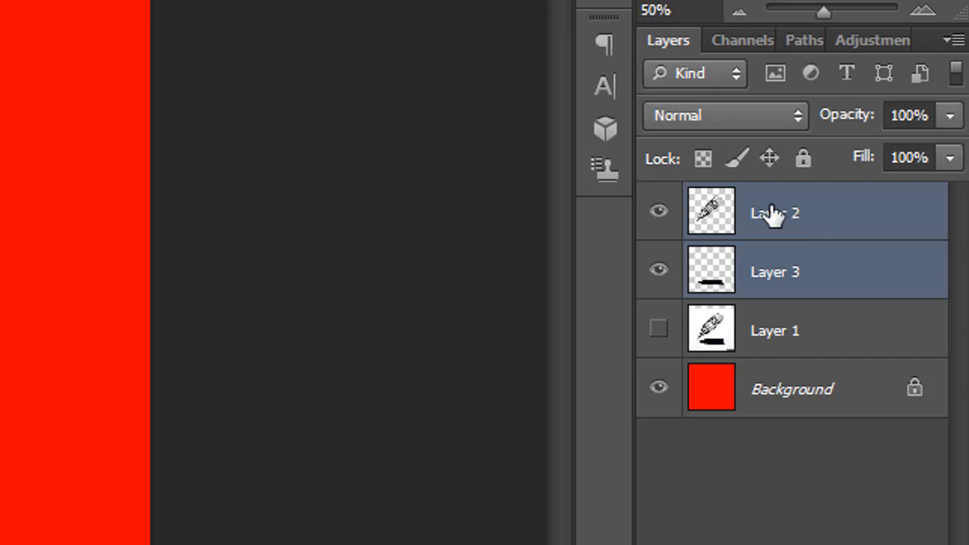
right_click(771, 208)
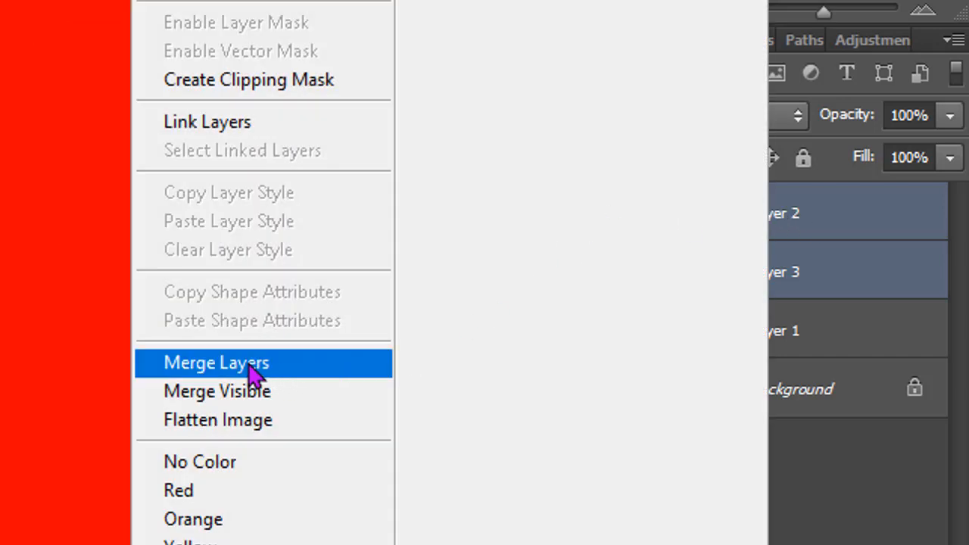
left_click(288, 362)
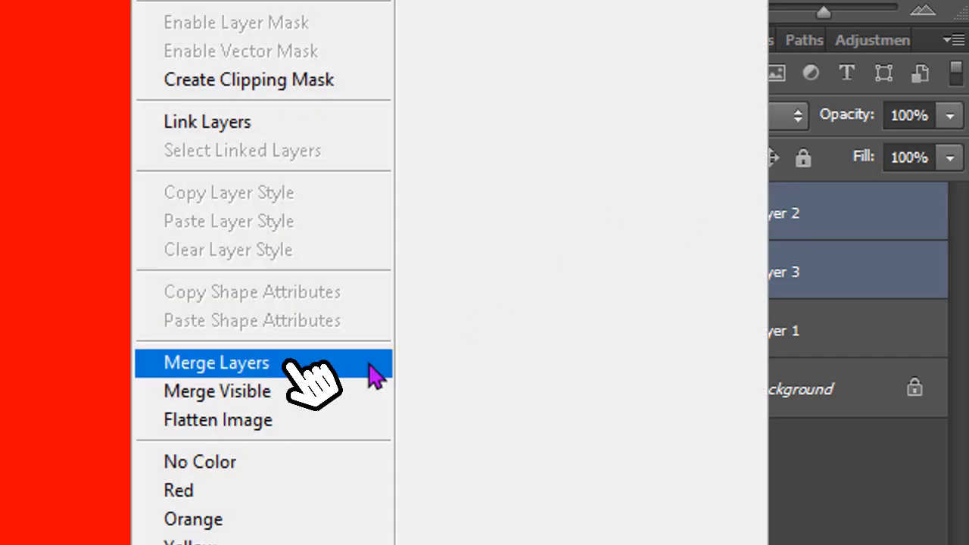
left_click(336, 367)
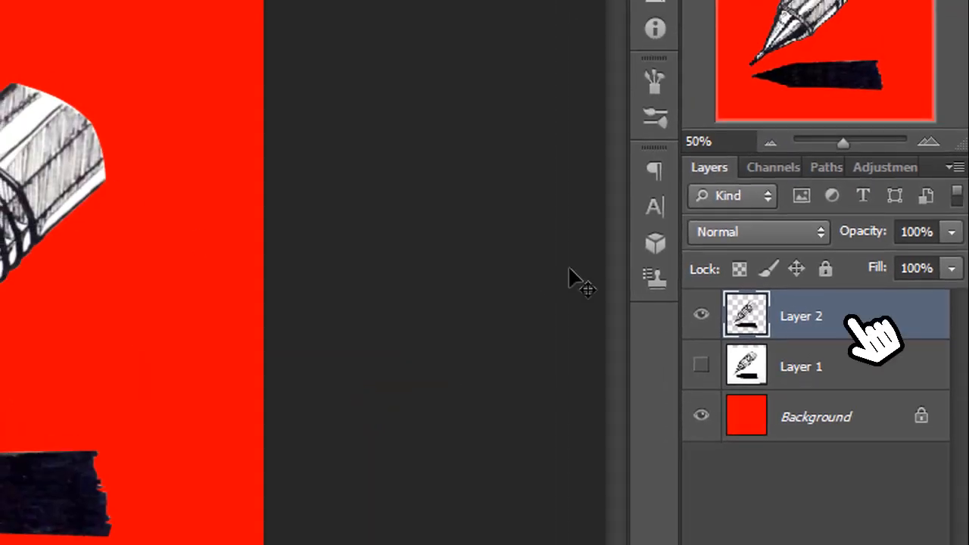
Step: Toggle the merged layer's visibility to check its content, leaving it visible and Layer 1 hidden
left_click(701, 367)
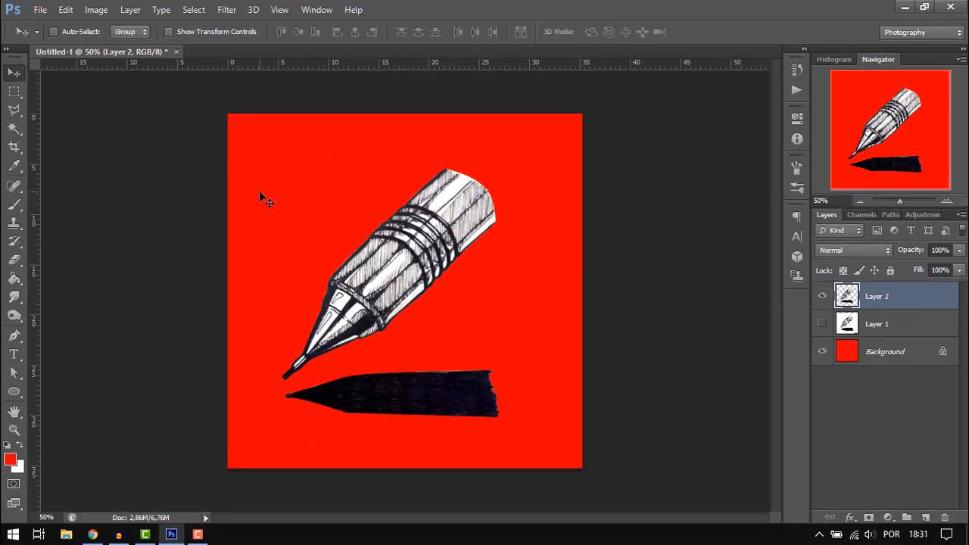
left_click(823, 297)
left_click(823, 296)
Step: Delete the red Background layer and the original drawing on Layer 1, keeping only the merged cut-out layer
left_click(872, 354)
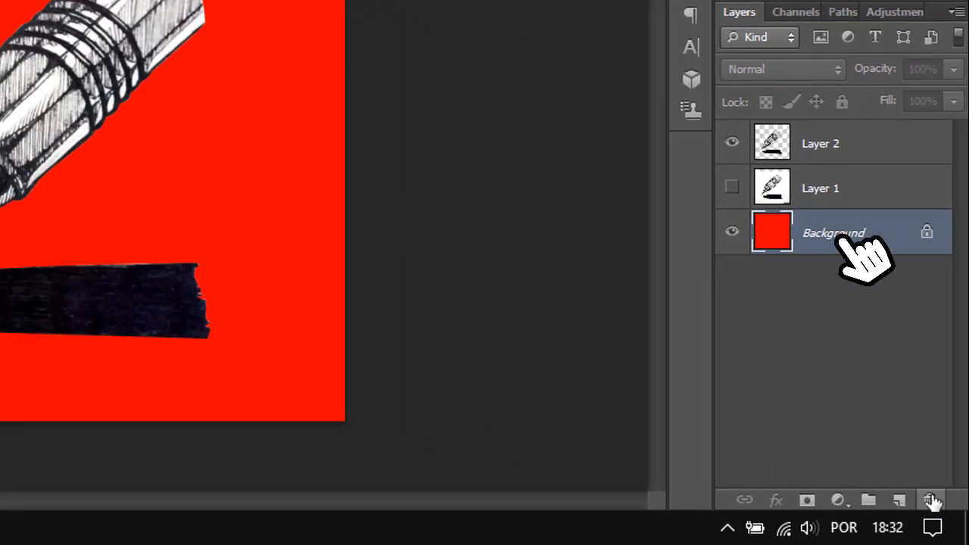
left_click(929, 500)
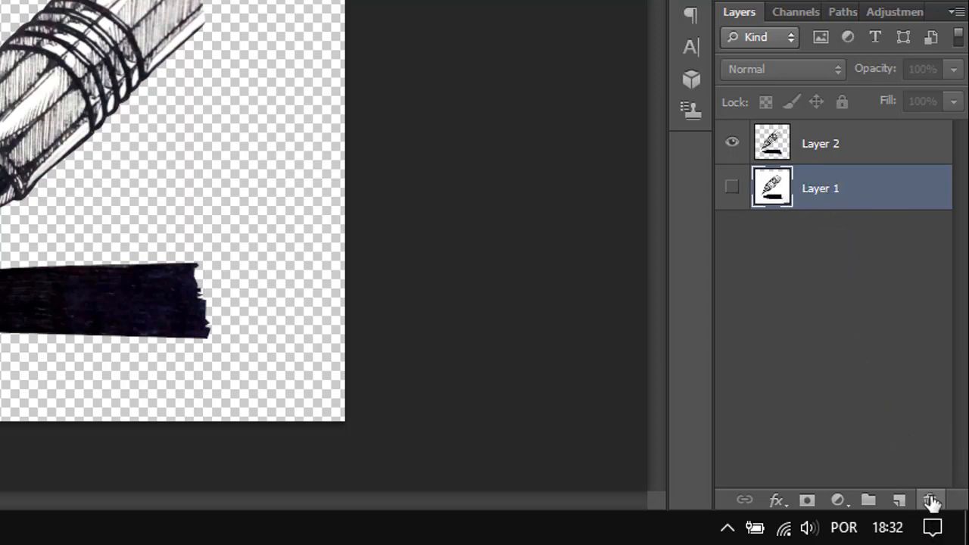
left_click(733, 189)
left_click(732, 188)
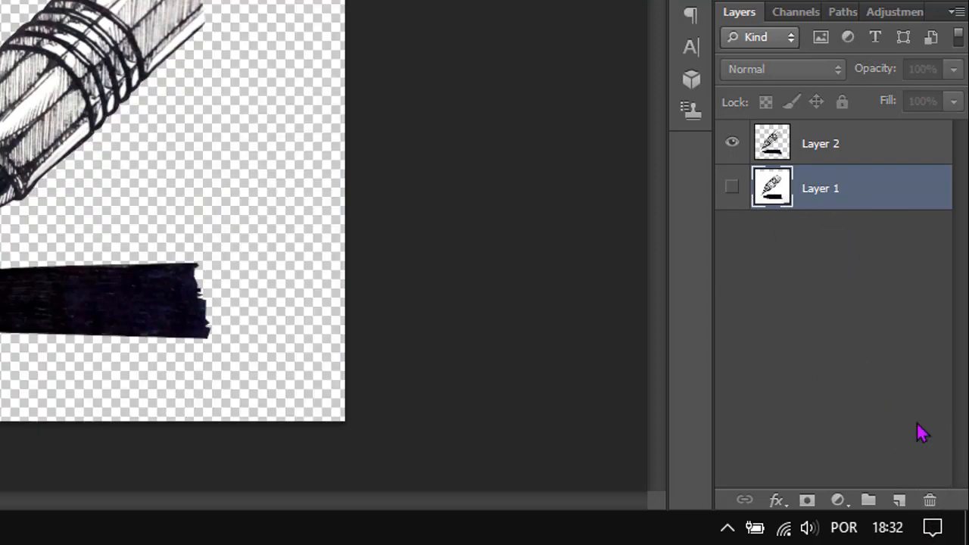
left_click(928, 501)
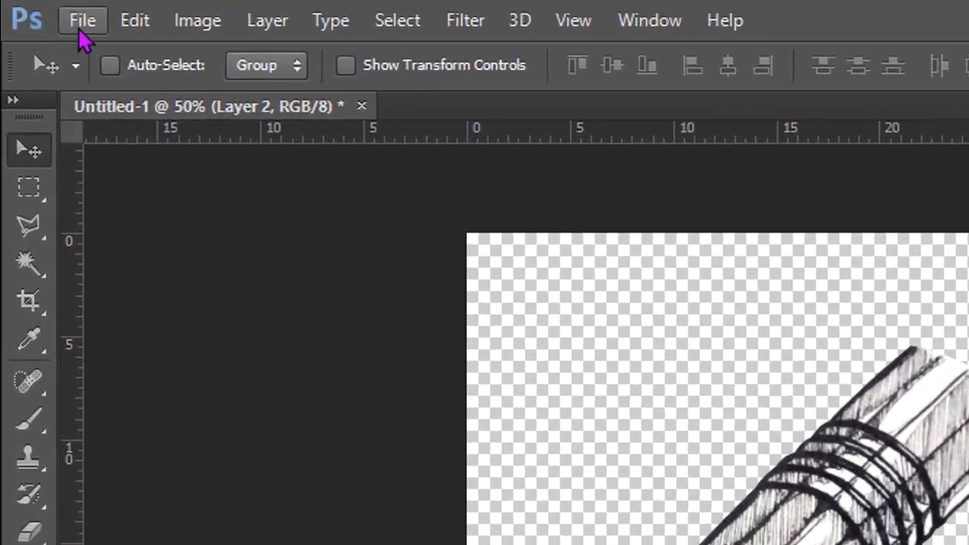
Step: Save the transparent cut-out as a PNG copy named lápis in the TUTORIAL folder with Smallest / Slow compression
left_click(51, 18)
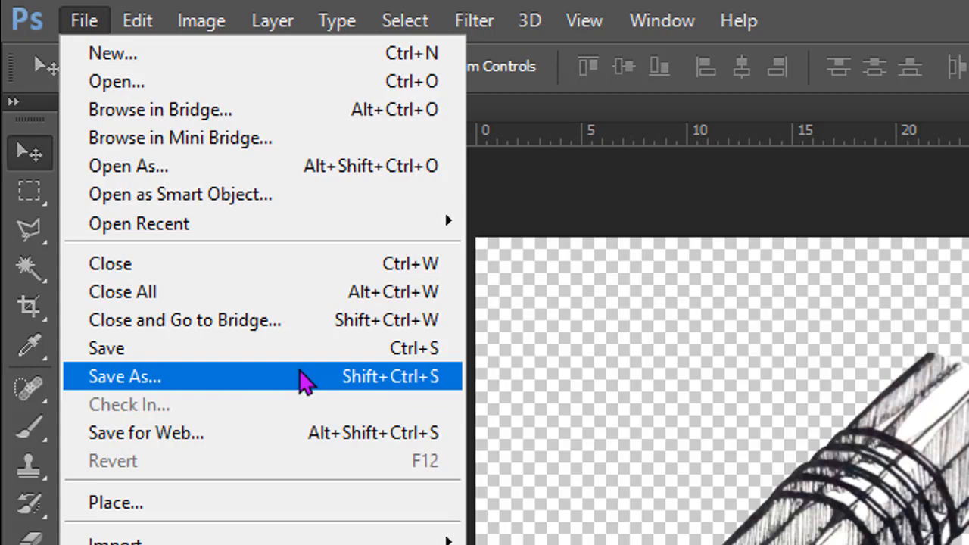
left_click(305, 381)
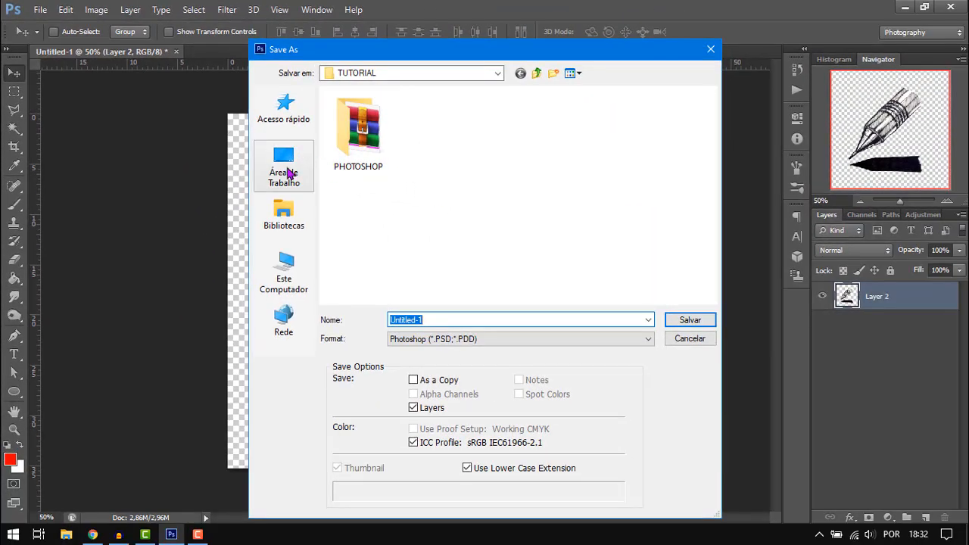
left_click(504, 341)
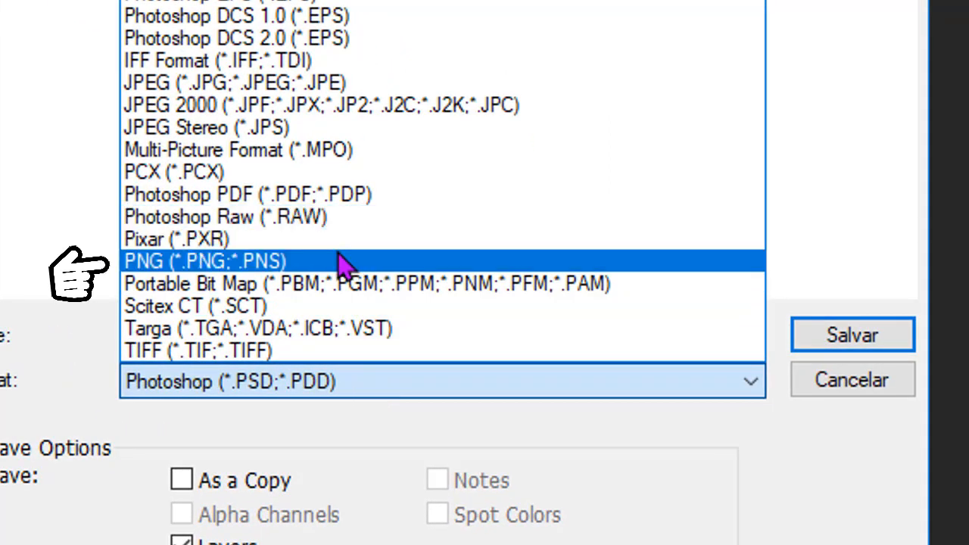
left_click(161, 262)
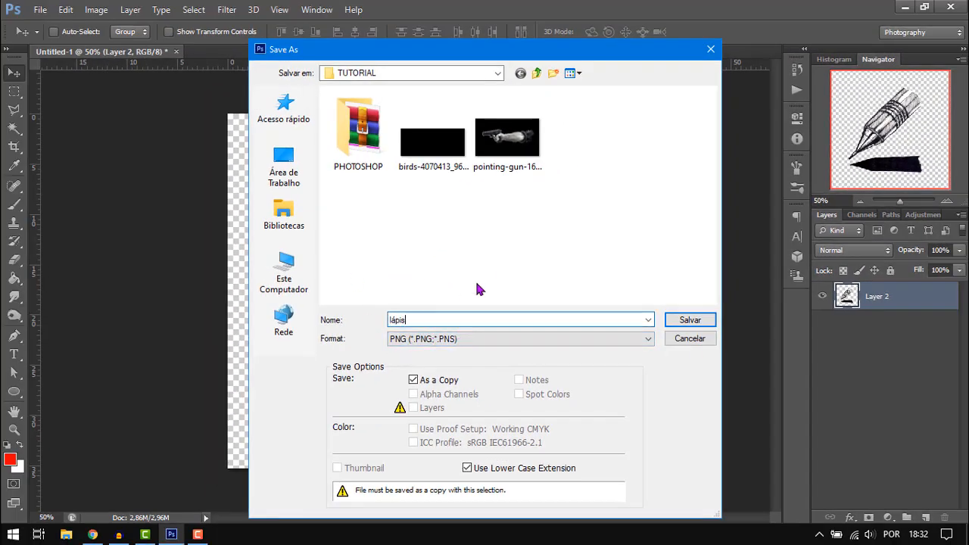
left_click(691, 321)
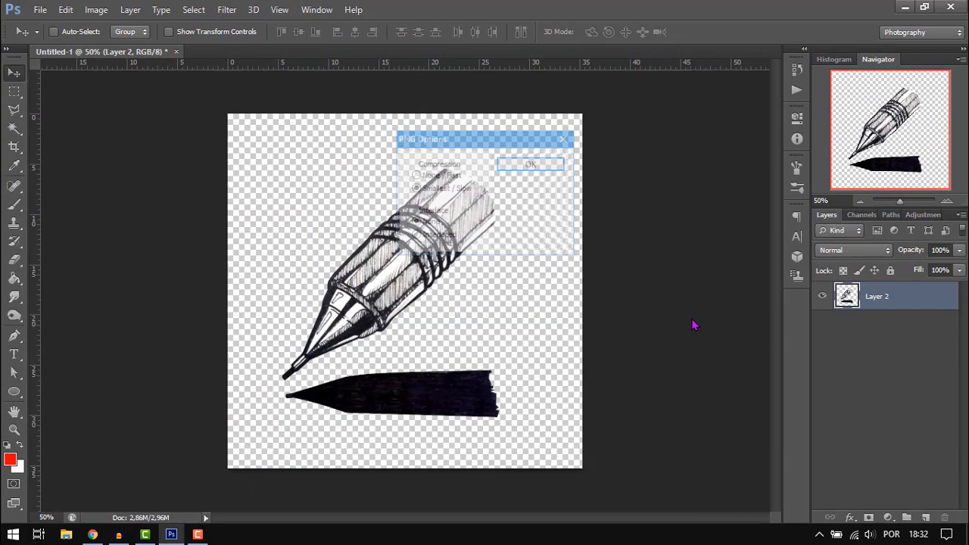
left_click(532, 165)
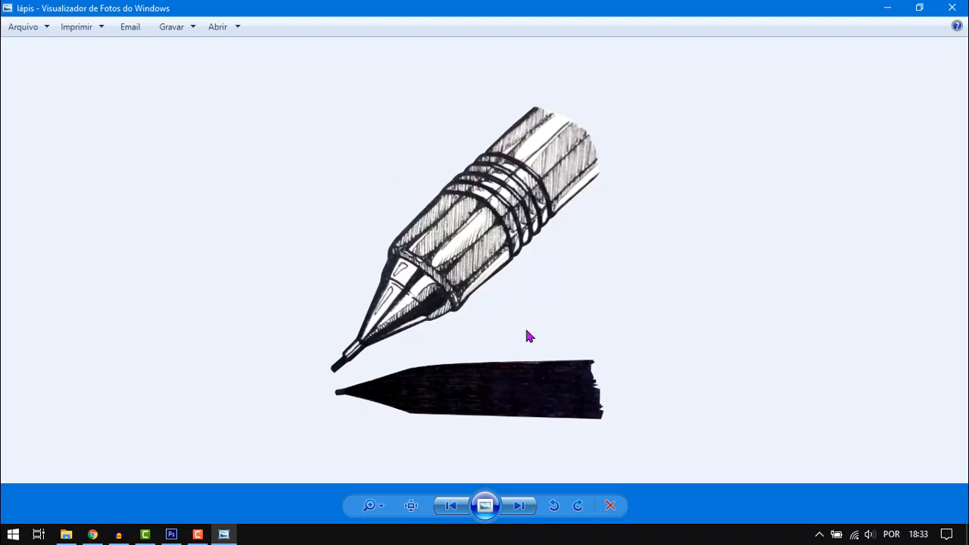
Step: Inspect the edges of the exported lápis image up close in Windows Photo Viewer and close the viewer
scroll(551, 214, "up", 5)
mouse_move(611, 259)
left_mouse_down()
mouse_move(533, 230)
mouse_move(431, 3)
mouse_move(431, 140)
left_mouse_up()
scroll(432, 140, "down", 5)
left_click(965, 3)
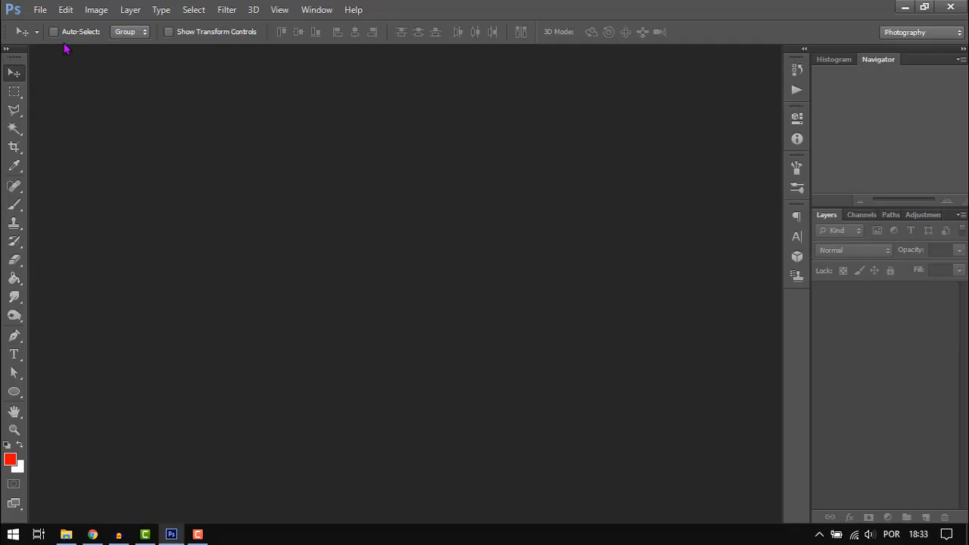
Step: Open the orange flower photo dahlia-3678831_1920.jpg from the TUTORIAL folder
left_click(42, 11)
left_click(65, 36)
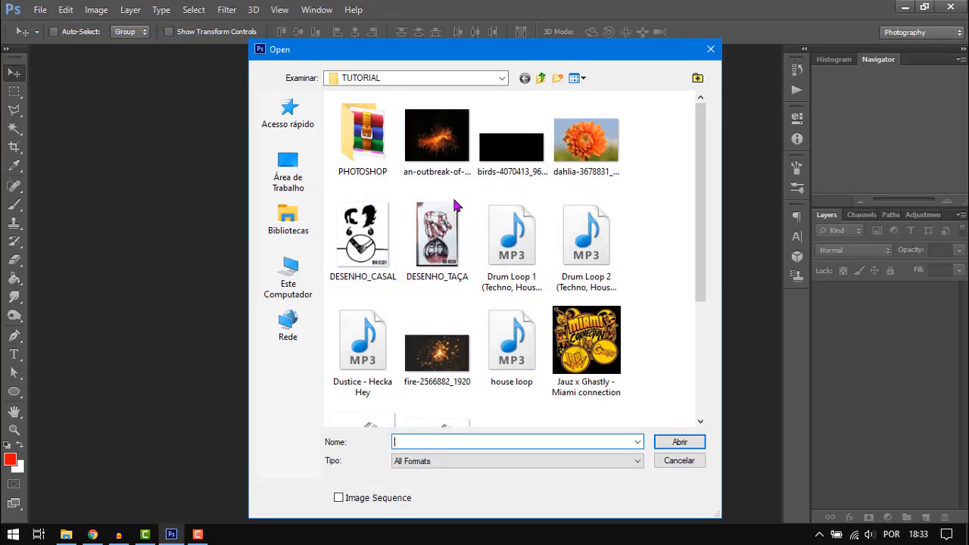
scroll(560, 227, "down", 2)
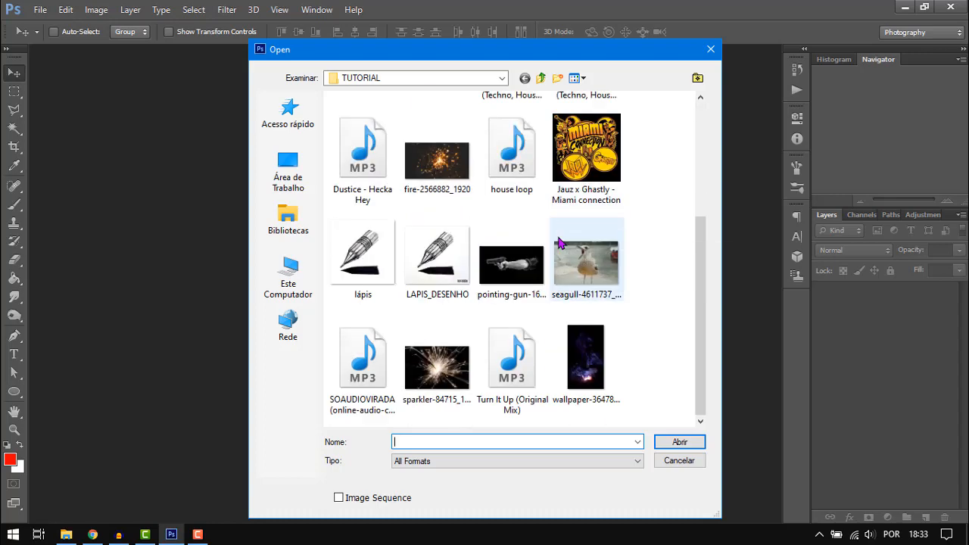
scroll(479, 218, "up", 2)
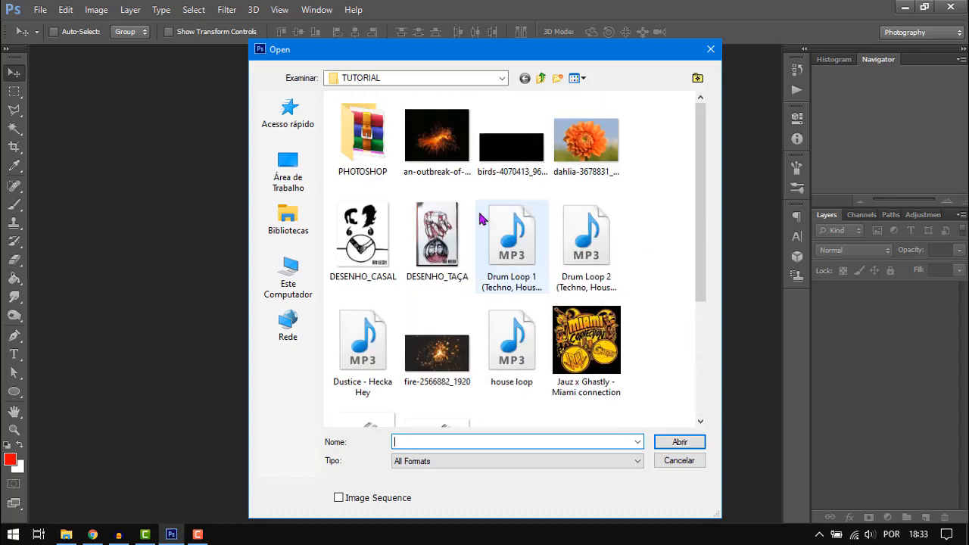
double_click(585, 144)
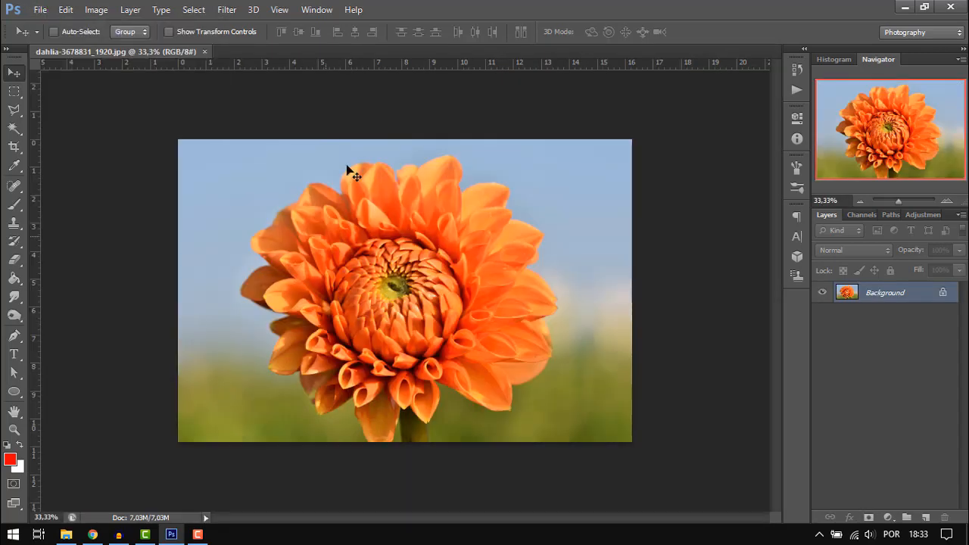
Step: Open the exported cut-out lápis.png as a second document alongside the flower photo
left_click(40, 9)
left_click(45, 41)
double_click(356, 254)
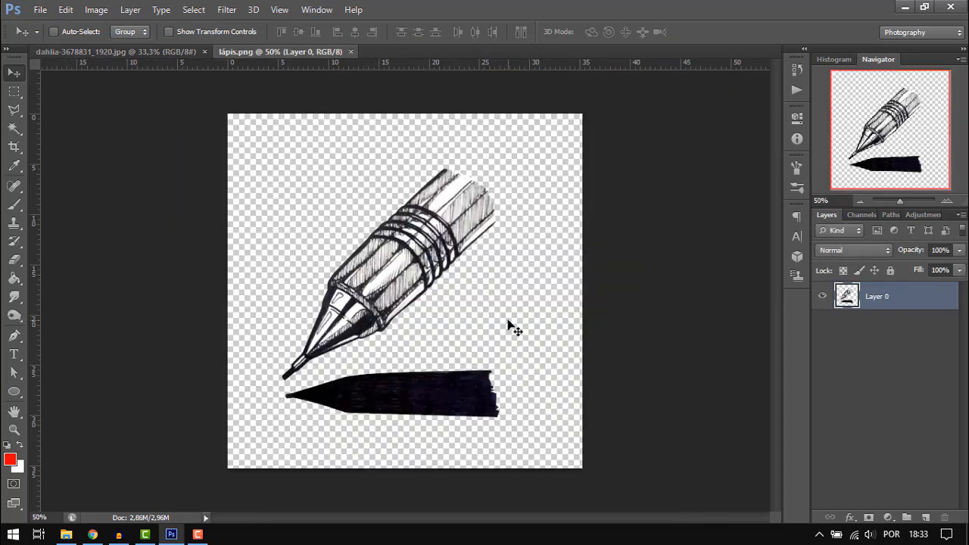
Step: Copy the whole lápis.png canvas, close that document and paste the cut-out into the dahlia photo
left_click(13, 92)
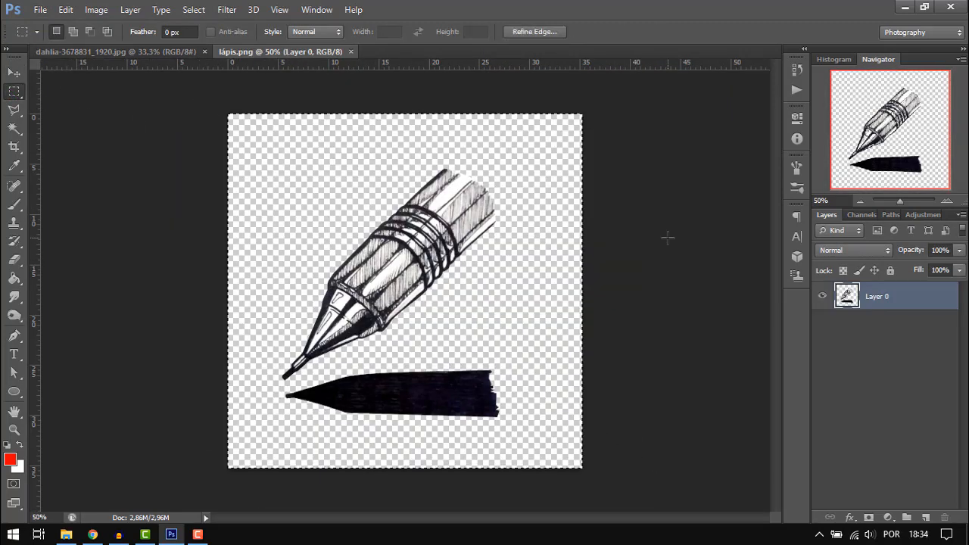
key("ctrl+c")
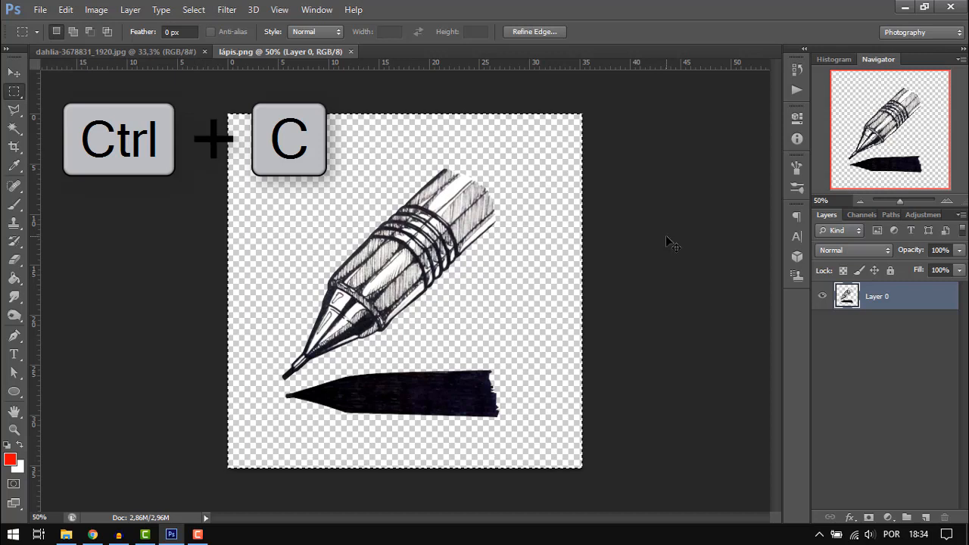
left_click(351, 51)
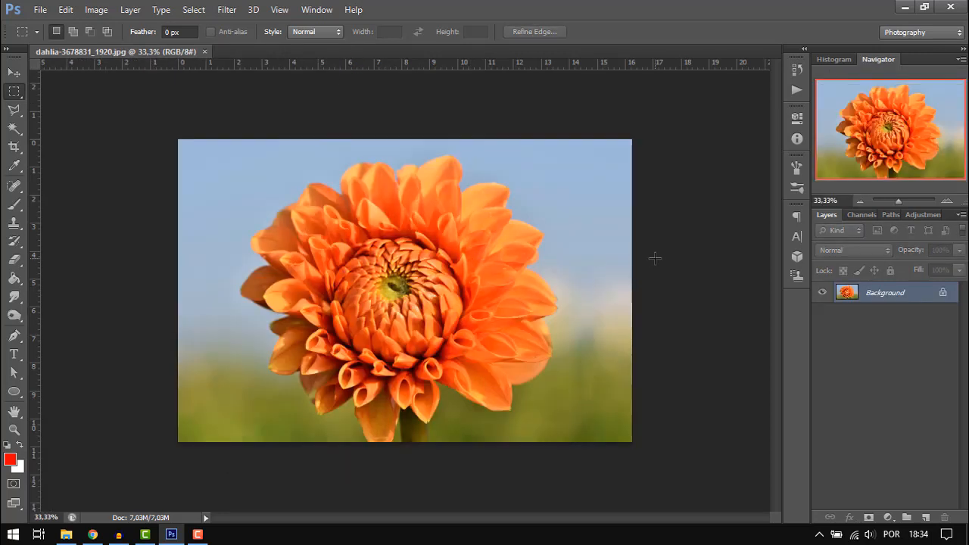
key("ctrl+v")
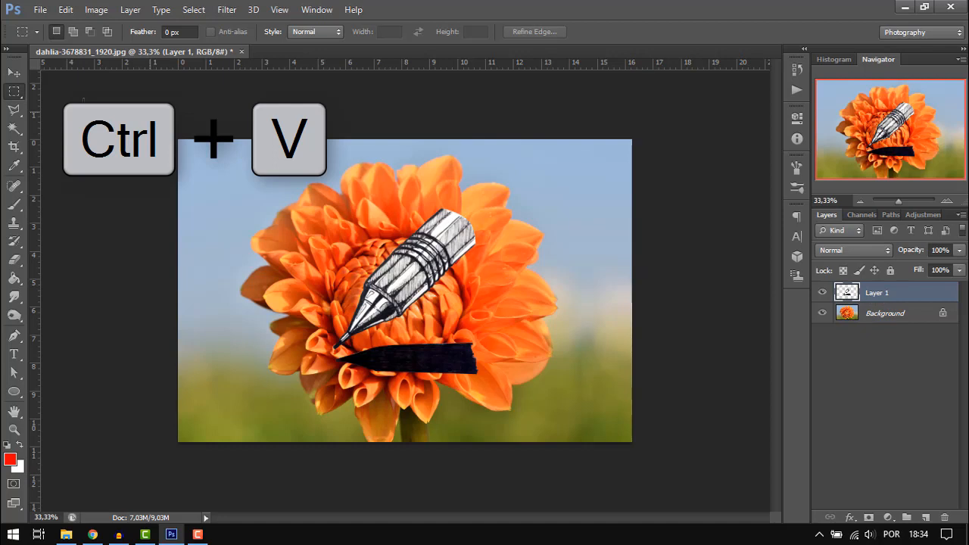
Step: Move the pasted pencil and shadow layer straight down over the lower half of the flower
left_click(14, 72)
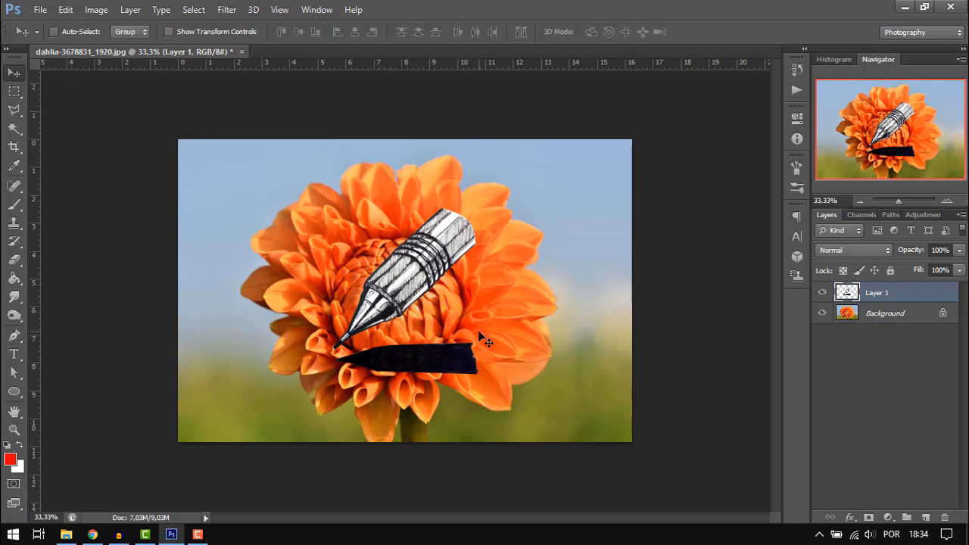
key("shift+Down")
key("shift+Down")
key("shift+Down")
key("shift+Down")
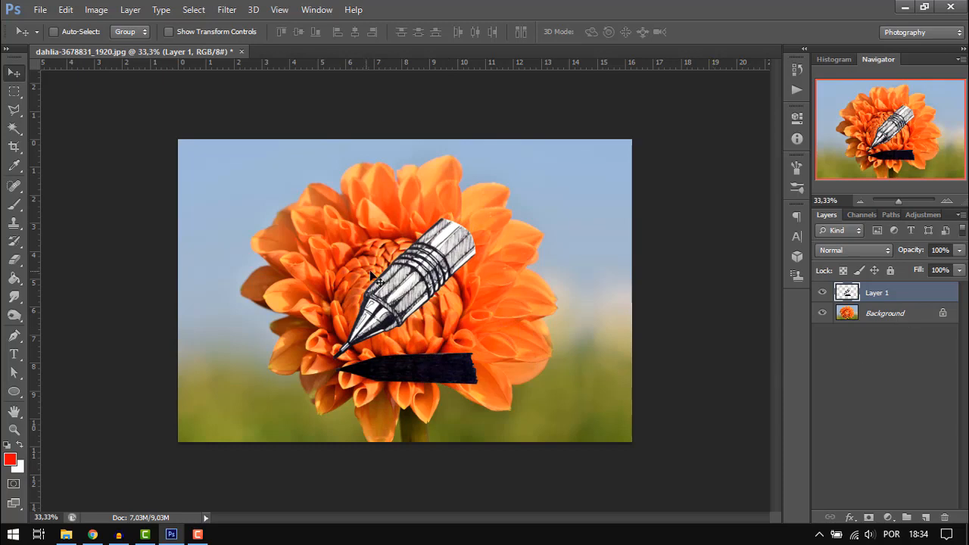
key("shift+Down")
key("shift+Down")
key("shift+Down")
key("shift+Down")
key("shift+Down")
key("shift+Down")
key("shift+Down")
key("shift+Down")
key("shift+Down")
key("shift+Down")
key("shift+Down")
key("shift+Down")
key("shift+Down")
key("shift+Down")
key("shift+Down")
key("shift+Down")
key("shift+Down")
key("shift+Down")
key("shift+Down")
key("shift+Down")
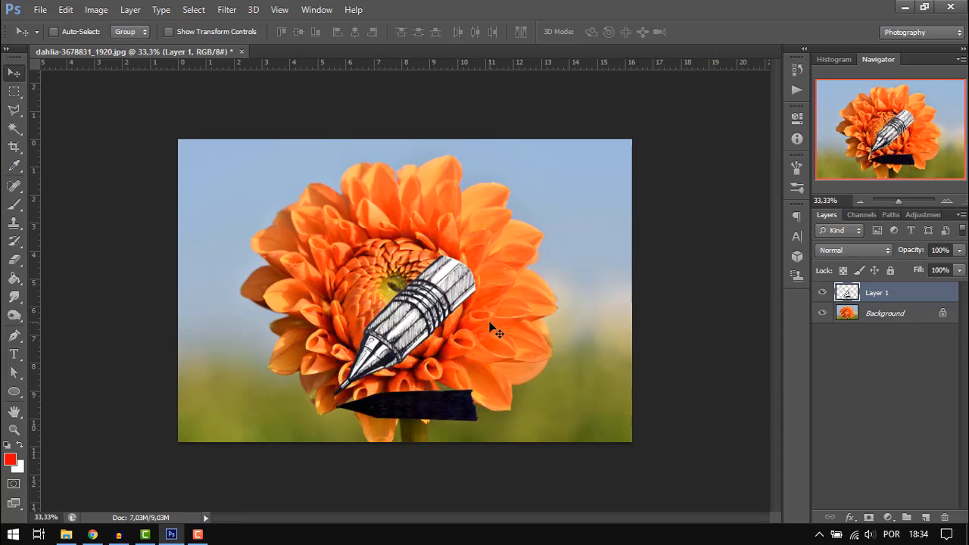
Step: Nudge the pasted pencil and shadow layer straight up so the shadow lies across the flower's lower petals
key("shift+Up")
key("shift+Up")
key("shift+Up")
key("shift+Up")
key("shift+Up")
key("shift+Up")
key("shift+Up")
key("shift+Up")
key("shift+Up")
key("shift+Up")
key("shift+Up")
key("shift+Up")
key("shift+Up")
key("shift+Up")
key("shift+Up")
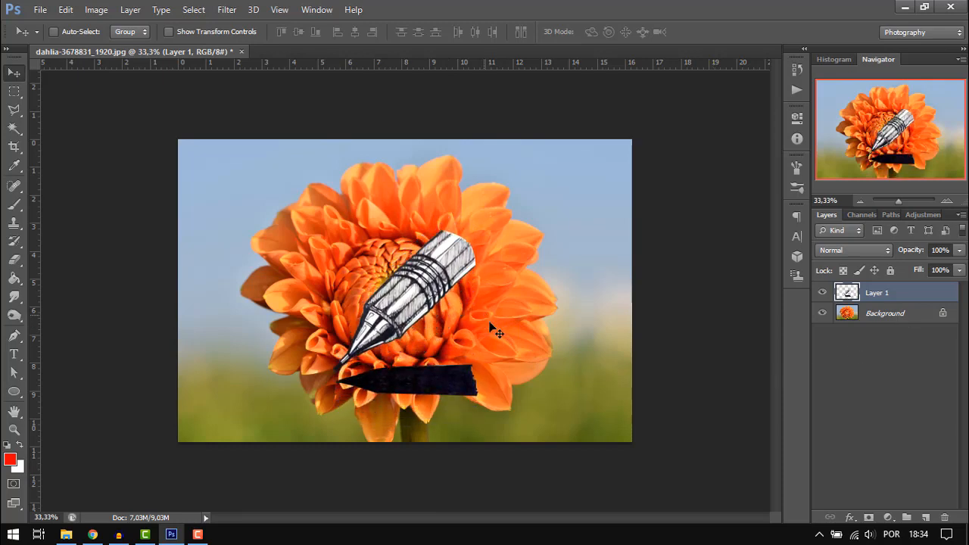
Step: Close the dahlia photo, open seagull-4611737_1920.jpg and bring the lápis.png cut-out in as a layer above it
left_click(241, 51)
left_click(40, 9)
left_click(49, 38)
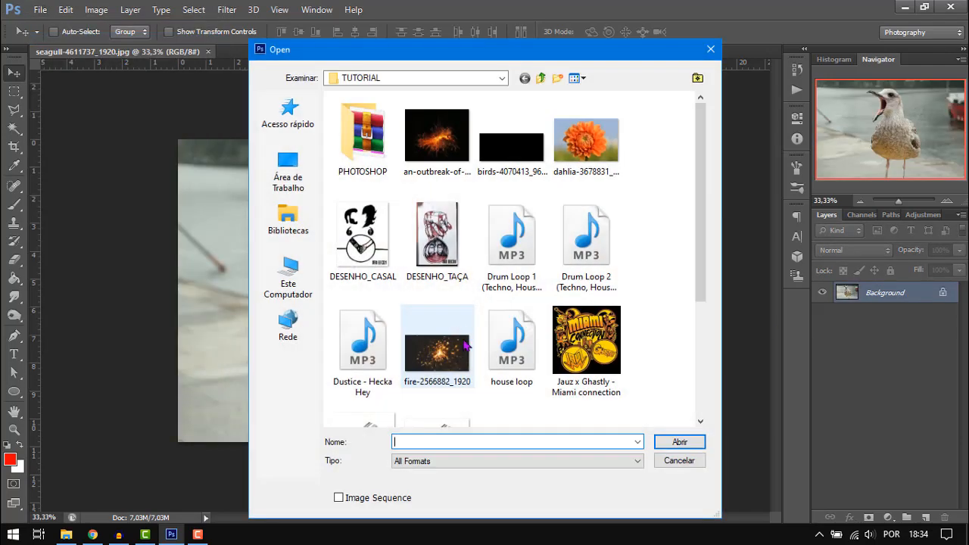
scroll(467, 345, "down", 2)
double_click(357, 276)
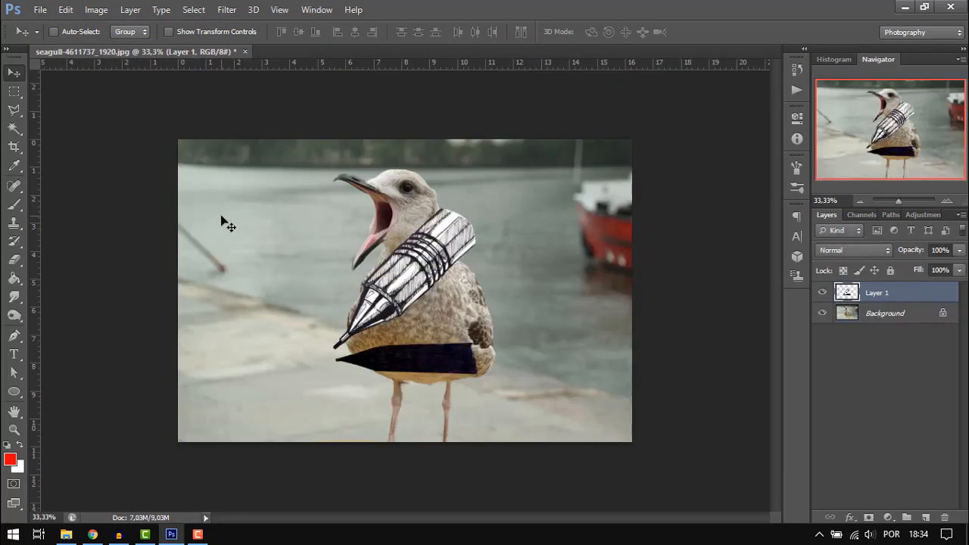
Step: Move the pencil and shadow layer horizontally to the left until it sits beside the seagull, clear of its beak and body
key("shift+Left")
key("shift+Left")
key("shift+Left")
key("shift+Left")
key("shift+Left")
key("shift+Left")
key("shift+Left")
key("shift+Left")
key("shift+Left")
key("shift+Left")
key("shift+Left")
key("shift+Left")
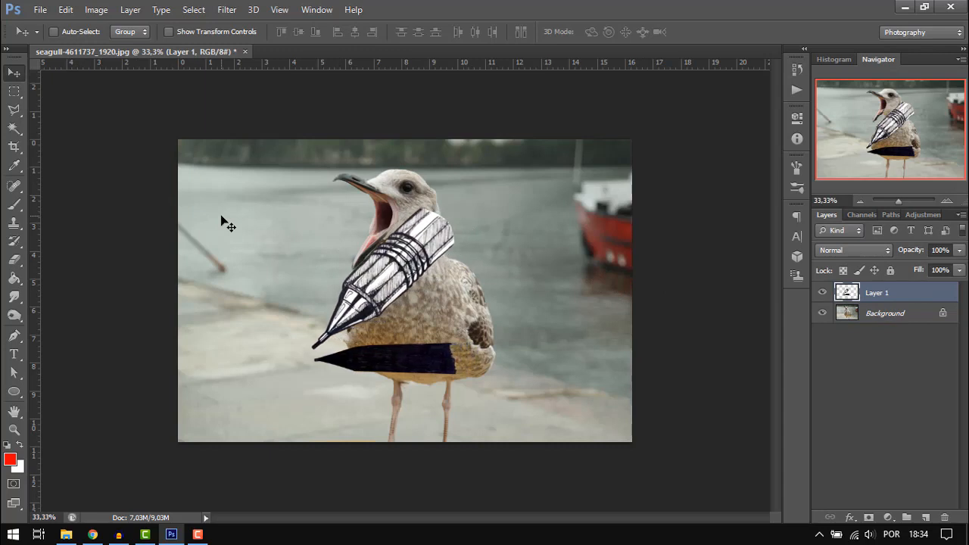
key("shift+Left")
key("shift+Left")
key("shift+Left")
key("shift+Left")
key("shift+Left")
key("shift+Left")
key("shift+Left")
key("shift+Left")
key("shift+Left")
key("shift+Left")
key("shift+Left")
key("shift+Left")
key("shift+Left")
key("shift+Left")
key("shift+Left")
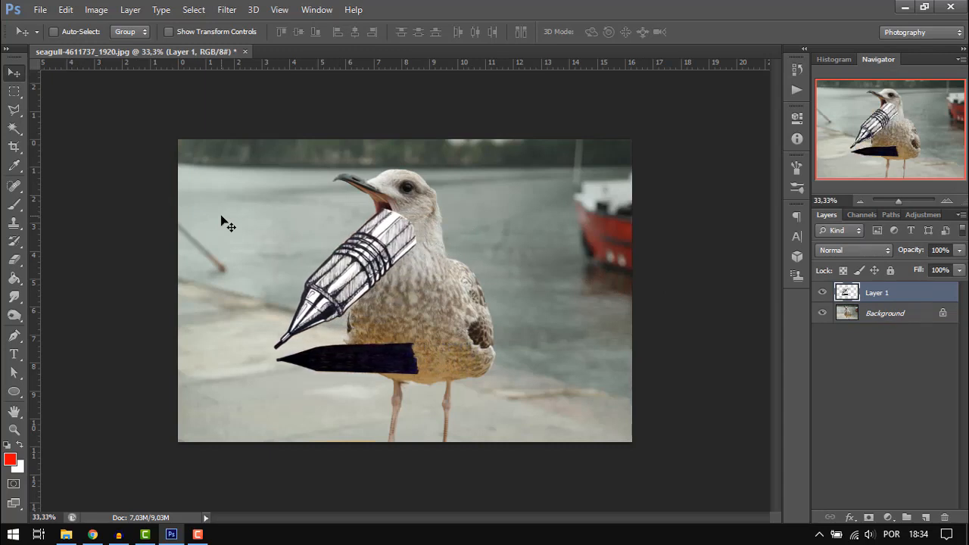
key("shift+Left")
key("shift+Left")
key("shift+Left")
key("shift+Left")
key("shift+Left")
key("shift+Left")
key("shift+Left")
key("shift+Left")
key("shift+Left")
key("shift+Left")
key("shift+Left")
key("shift+Left")
key("shift+Left")
key("shift+Left")
key("shift+Left")
key("shift+Left")
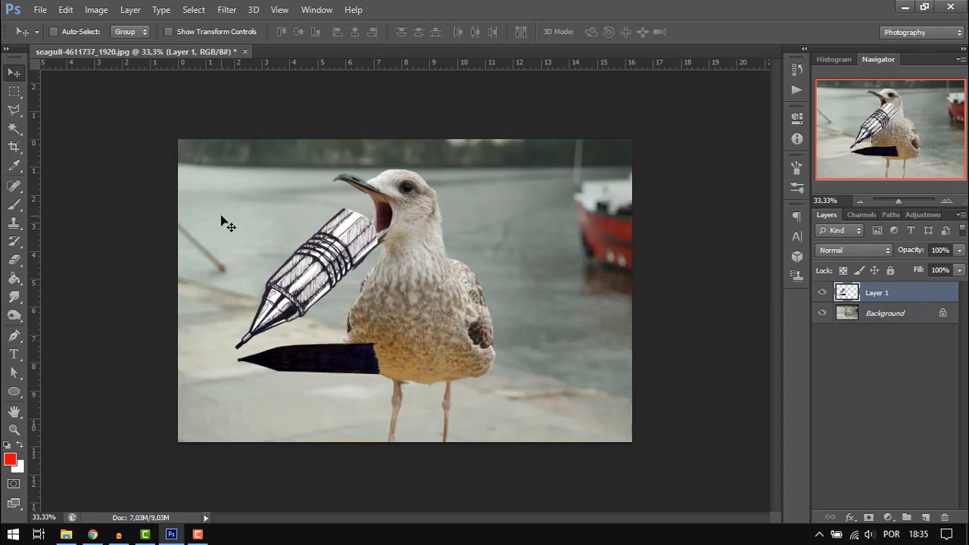
key("shift+Left")
key("shift+Left")
key("shift+Left")
key("shift+Left")
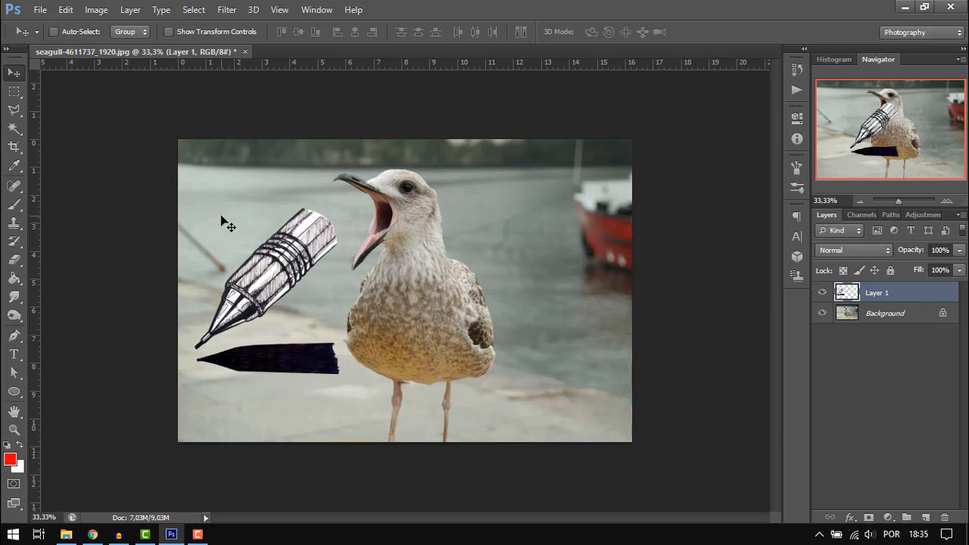